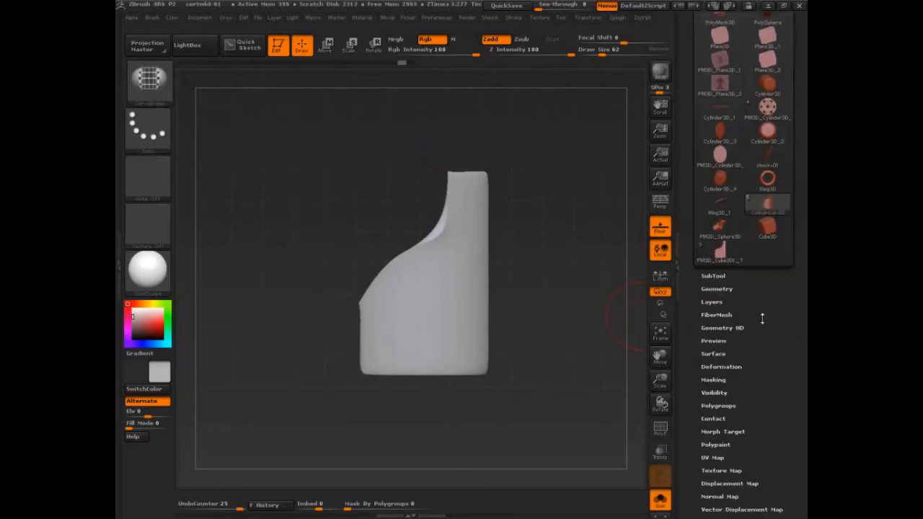
Step: Look over the tool list, tilt the curved part to inspect its shape, and show the tool's subtool list
scroll(762, 318, "up", 4)
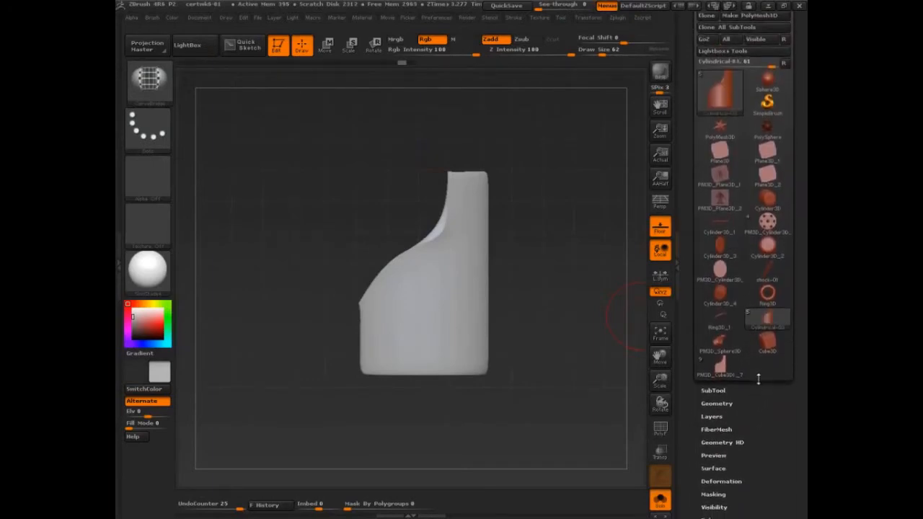
left_click_drag(759, 379, 758, 377)
left_click_drag(770, 419, 770, 416)
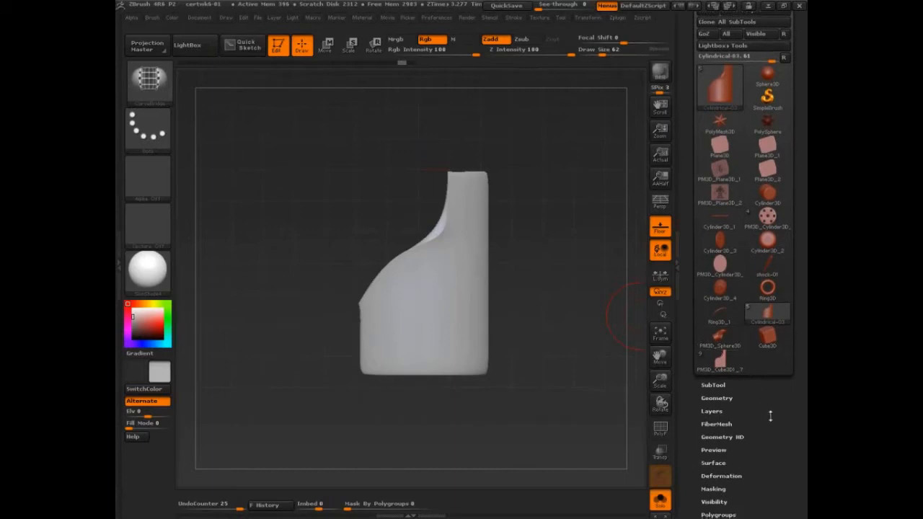
scroll(770, 416, "down", 2)
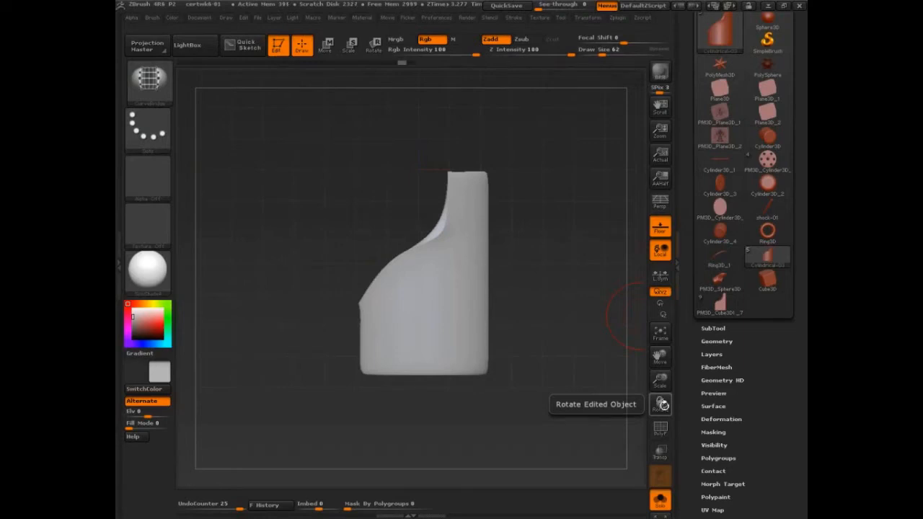
left_click_drag(591, 381, 604, 327)
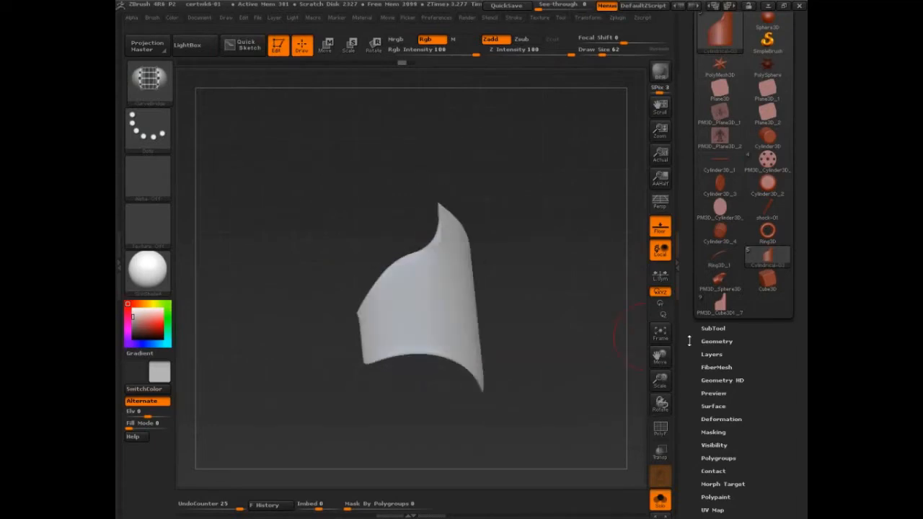
left_click(713, 329)
left_click_drag(691, 381, 689, 235)
key("ctrl+shift")
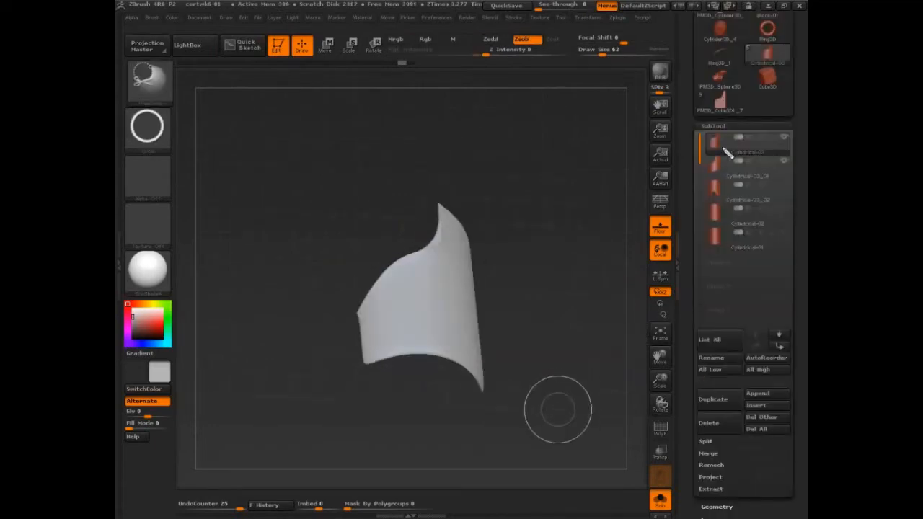
mouse_move(440, 208)
left_mouse_down()
mouse_move(361, 308)
mouse_move(470, 368)
mouse_move(475, 254)
mouse_move(451, 219)
left_mouse_up()
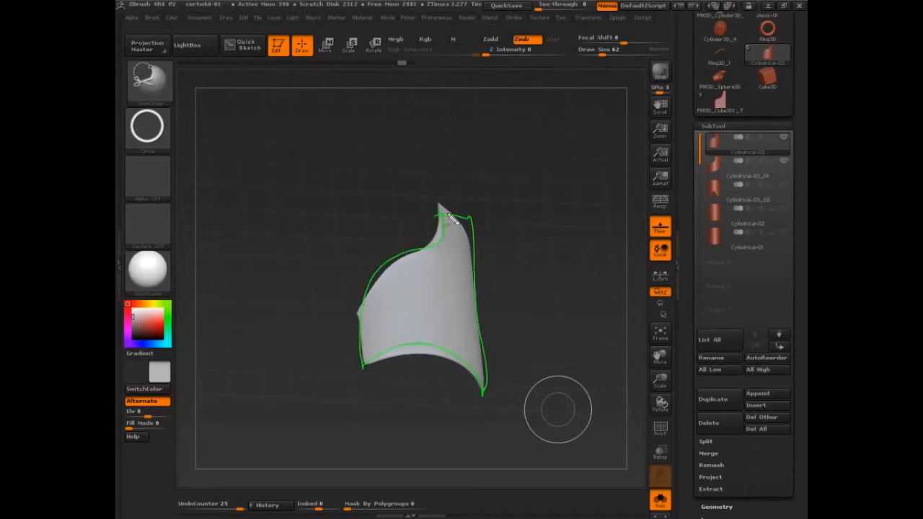
mouse_move(719, 157)
left_mouse_down()
mouse_move(737, 131)
mouse_move(717, 260)
mouse_move(691, 261)
left_mouse_up()
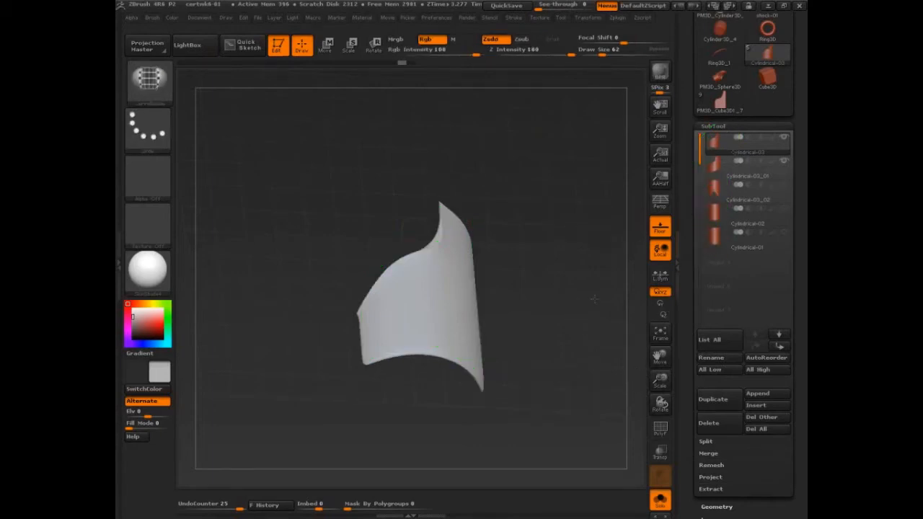
left_click_drag(575, 305, 576, 359)
left_click_drag(521, 343, 521, 297, "alt")
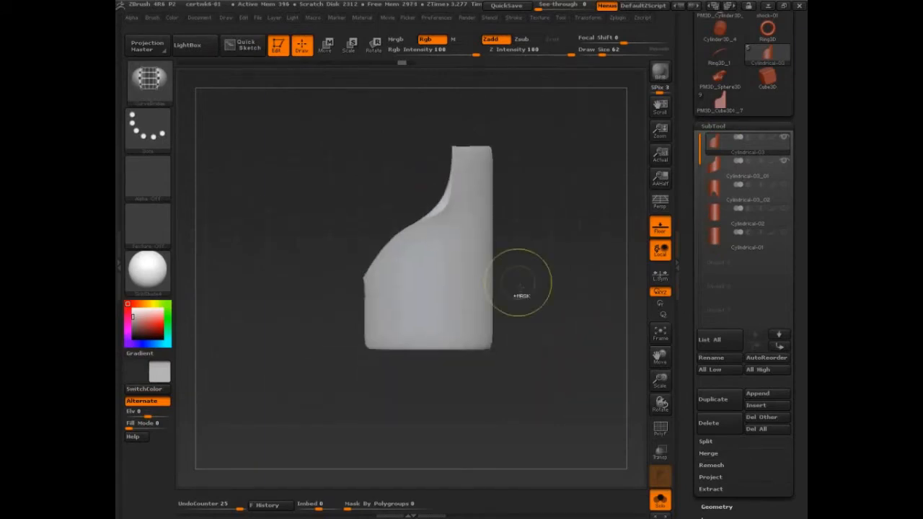
key("ctrl+shift+d")
mouse_move(453, 144)
left_mouse_down()
mouse_move(362, 324)
mouse_move(490, 354)
mouse_move(495, 154)
mouse_move(448, 143)
left_mouse_up()
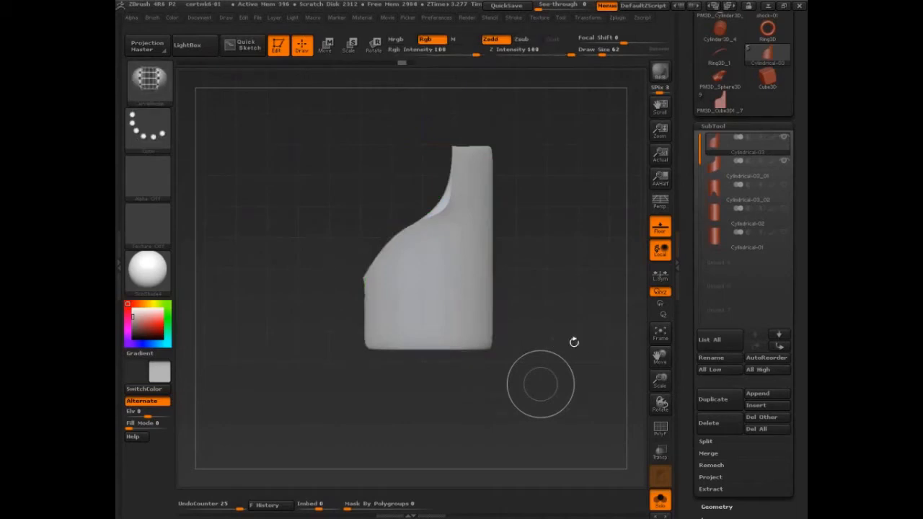
left_click_drag(573, 342, 577, 406)
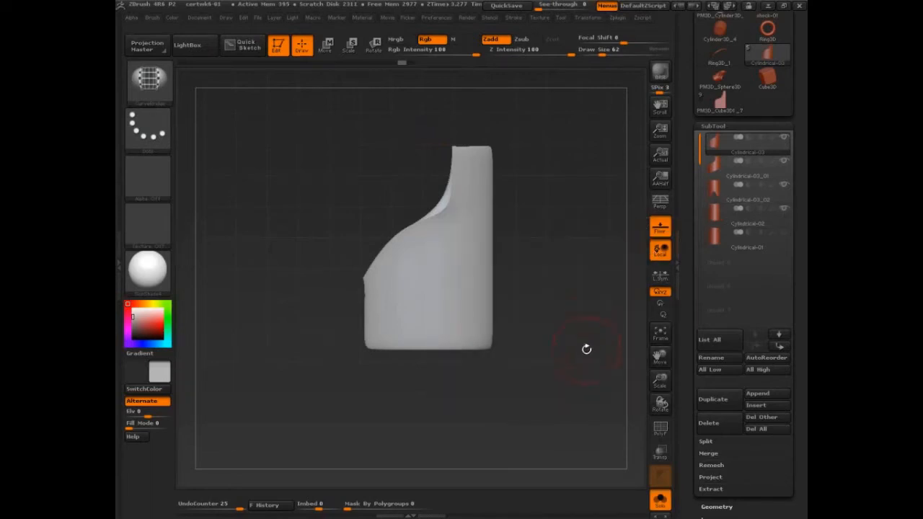
Step: Create an InsertMultiMesh brush from all subtools of the current tool
left_click(152, 18)
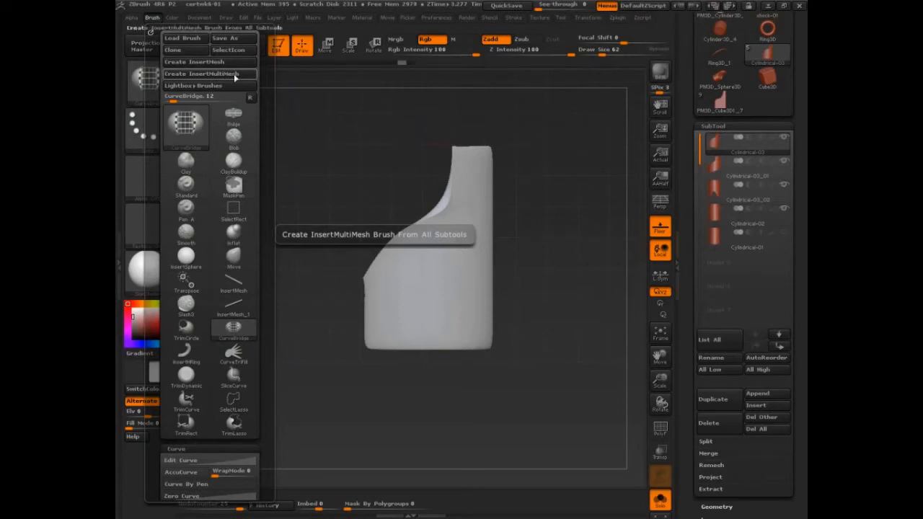
left_click(225, 74)
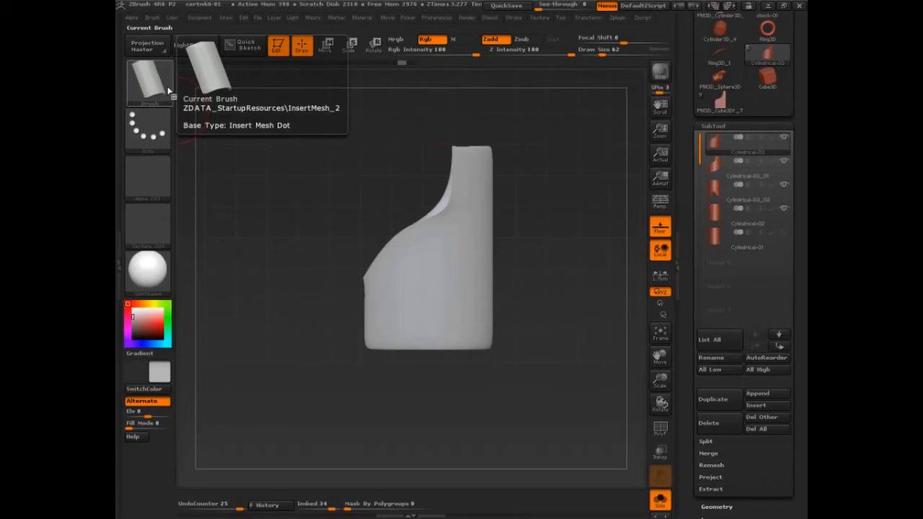
Step: Show the Brush palette beside the canvas with a shortened brush list and expand the new brush's modifier settings
left_click(121, 171)
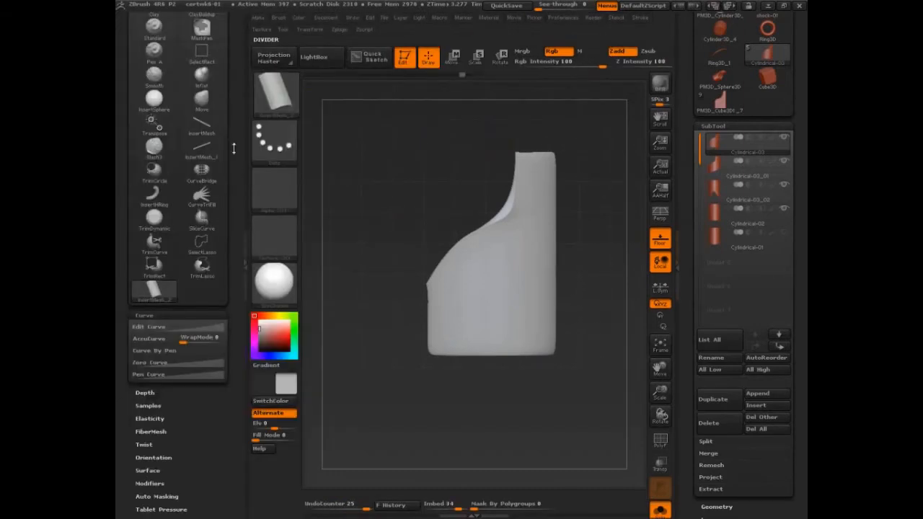
scroll(220, 98, "up", 3)
left_click(219, 95)
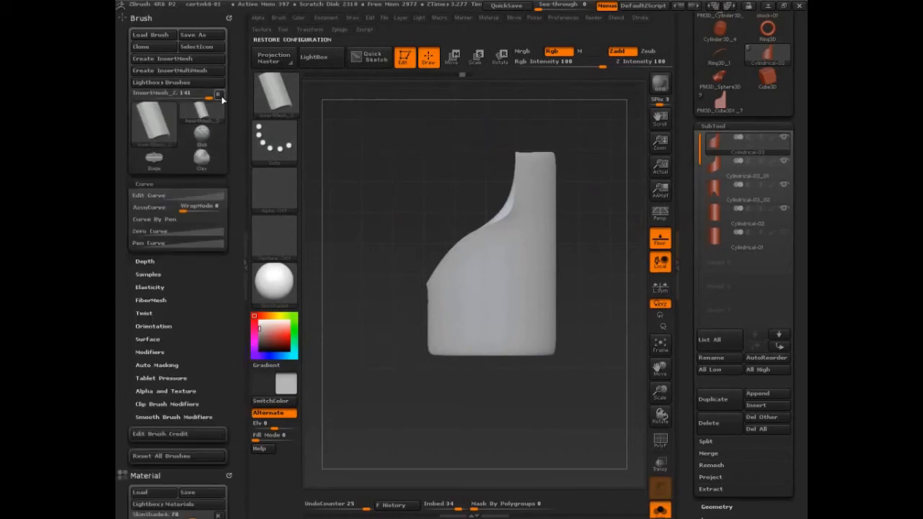
scroll(147, 168, "down", 2)
left_click(147, 168)
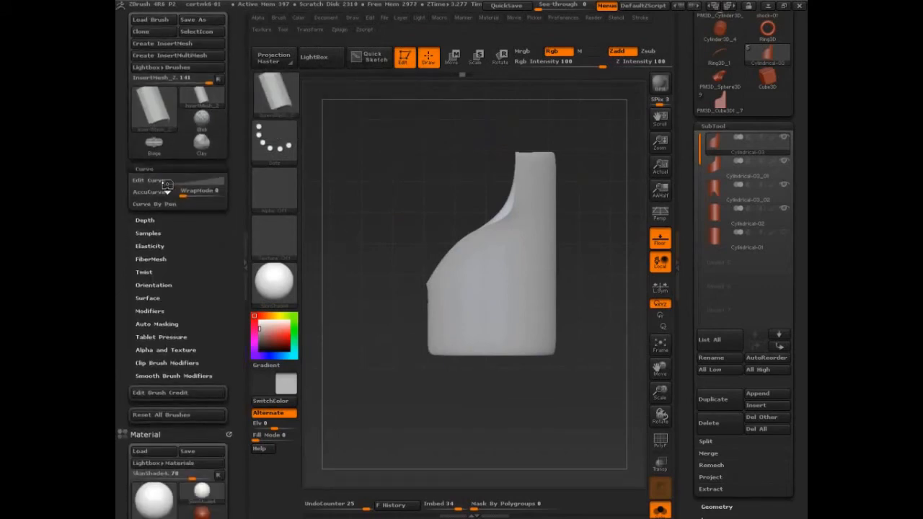
left_click(151, 272)
scroll(213, 212, "down", 4)
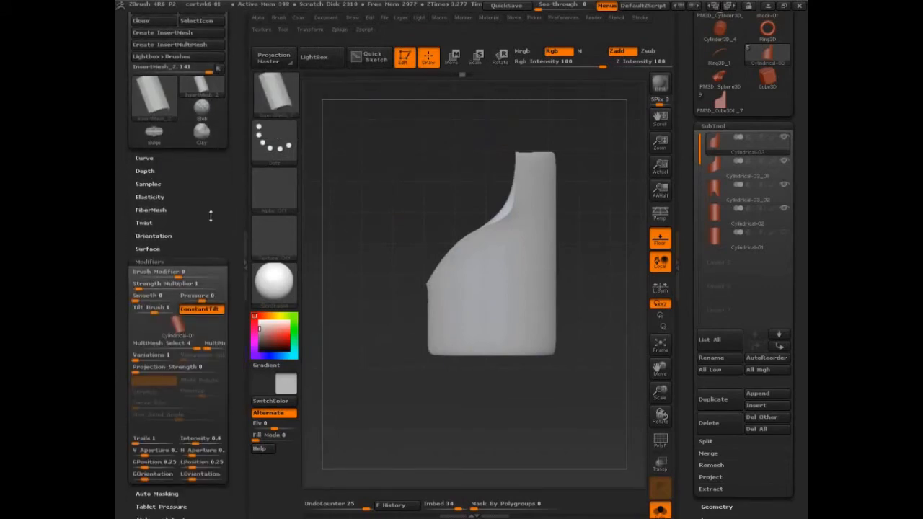
mouse_move(185, 254)
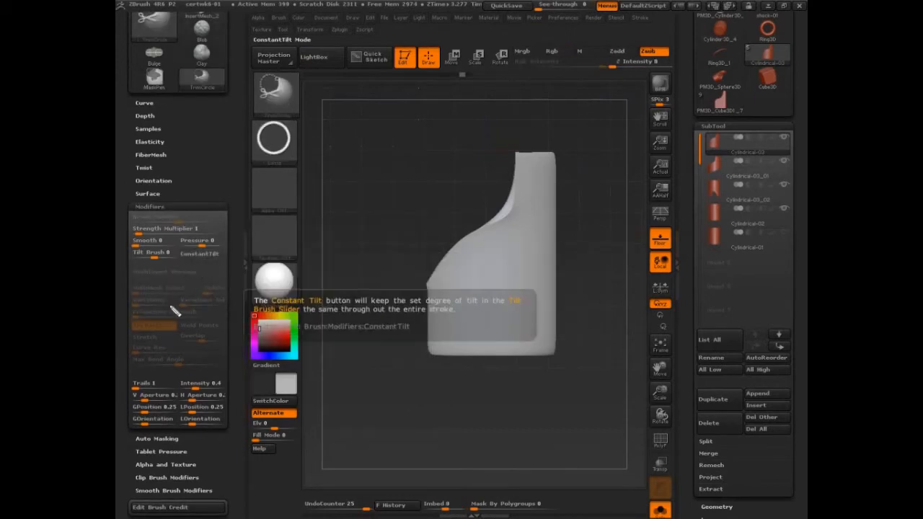
left_click_drag(177, 263, 172, 258)
mouse_move(227, 285)
left_mouse_down()
mouse_move(134, 286)
mouse_move(234, 298)
mouse_move(230, 284)
left_mouse_up()
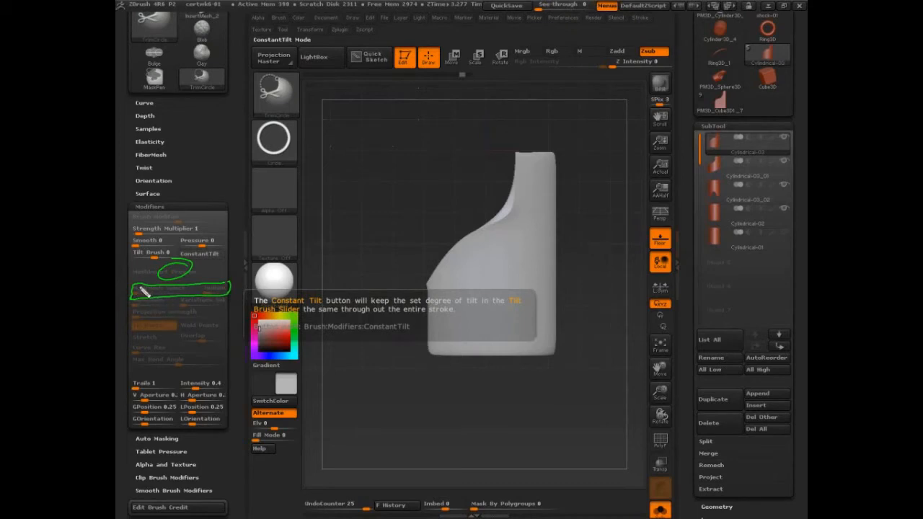
left_click_drag(134, 287, 137, 287)
mouse_move(209, 285)
left_mouse_down()
mouse_move(221, 287)
mouse_move(209, 284)
left_mouse_up()
key("Escape")
left_click_drag(554, 427, 560, 429)
Step: Step the MultiMesh selector through the brush's meshes, end on 4 (Cylindrical-01), and compare them with the subtools
left_click(191, 316)
mouse_move(193, 316)
left_mouse_down()
mouse_move(143, 316)
mouse_move(193, 316)
left_mouse_up()
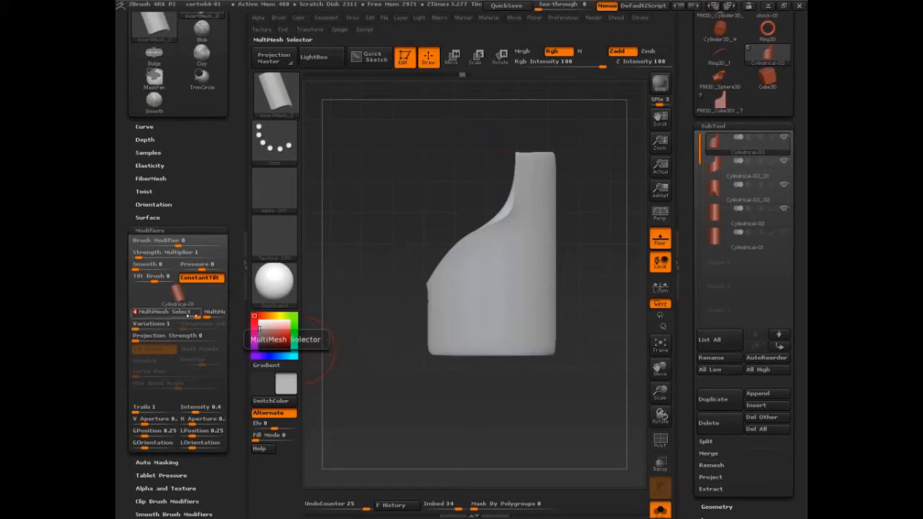
left_click(183, 318)
left_click(173, 317)
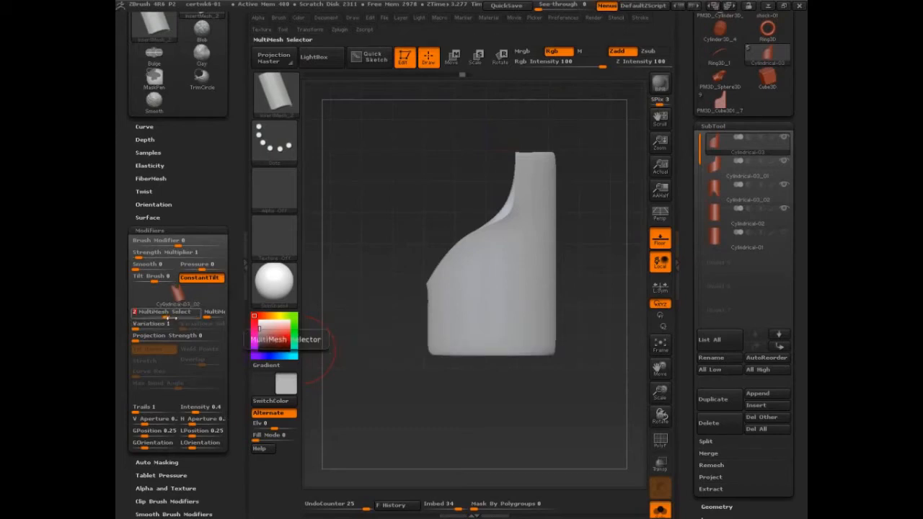
left_click(154, 317)
left_click(158, 317)
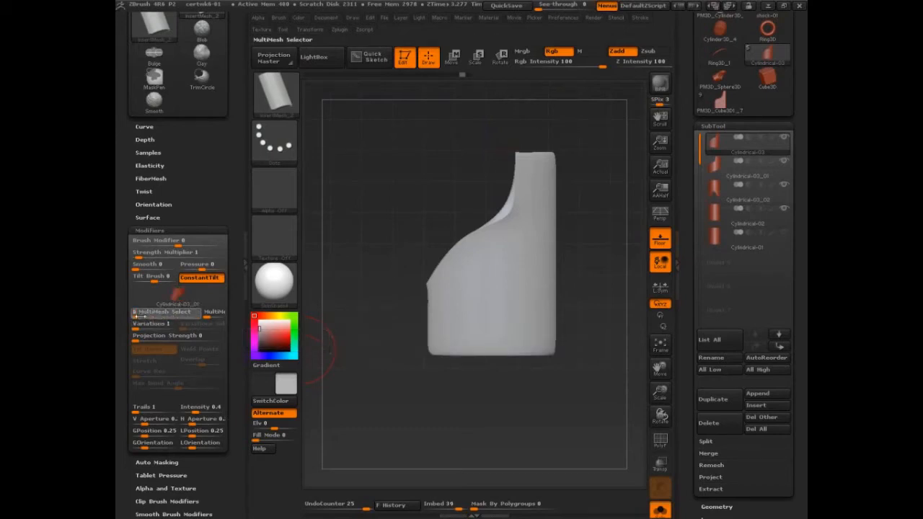
left_click(157, 317)
left_click(193, 317)
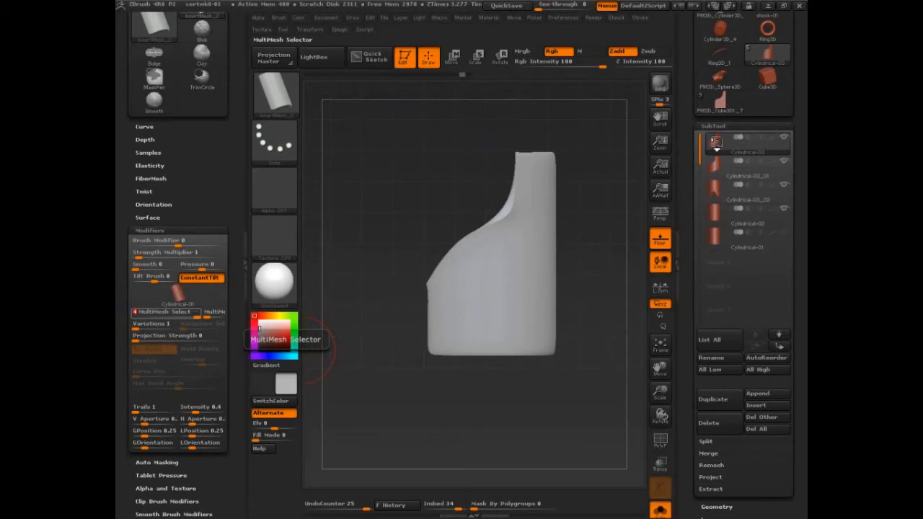
mouse_move(715, 243)
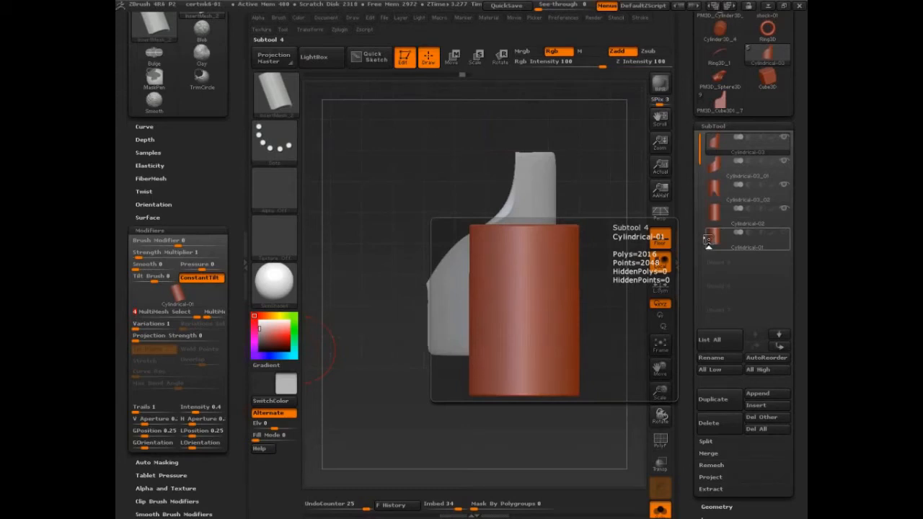
Step: Try Cylindrical-02 and Cylindrical-03_02 in the brush's mesh picker, and set the active mesh to Cylindrical-03_01
mouse_move(432, 416)
left_mouse_down()
mouse_move(492, 409)
mouse_move(461, 355)
left_mouse_up()
key("m")
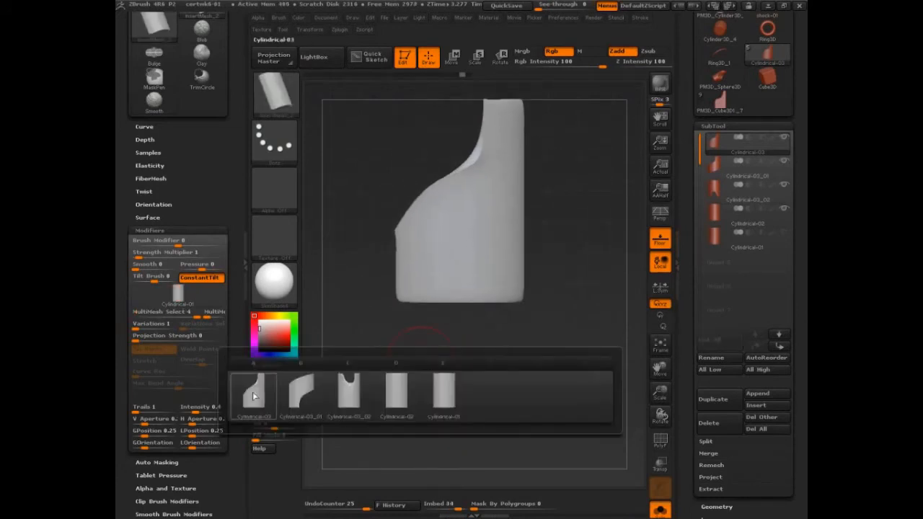
left_click(396, 393)
key("m")
left_click(352, 408)
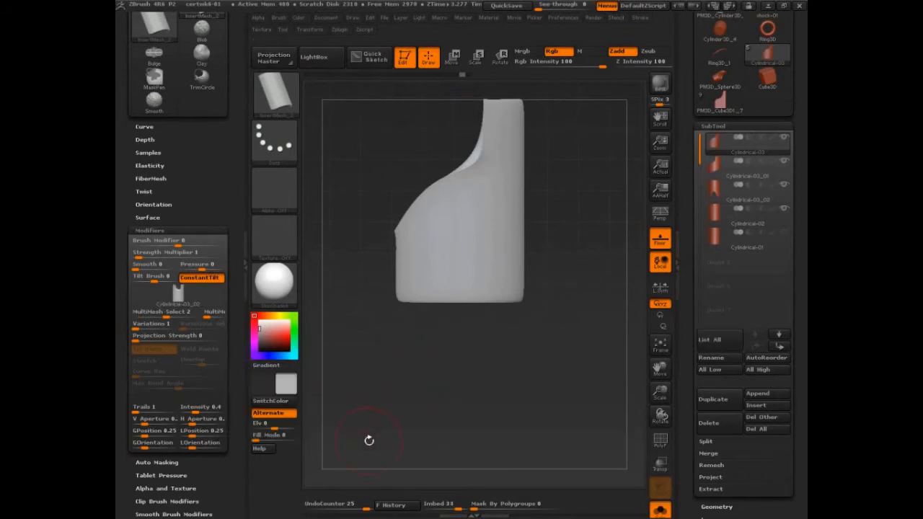
key("m")
left_click(222, 454)
Step: Switch to the Sphere3D tool and convert it to a PolyMesh3D
left_click_drag(685, 161, 685, 372)
left_click(767, 33)
left_click_drag(685, 157, 685, 287)
left_click(750, 92)
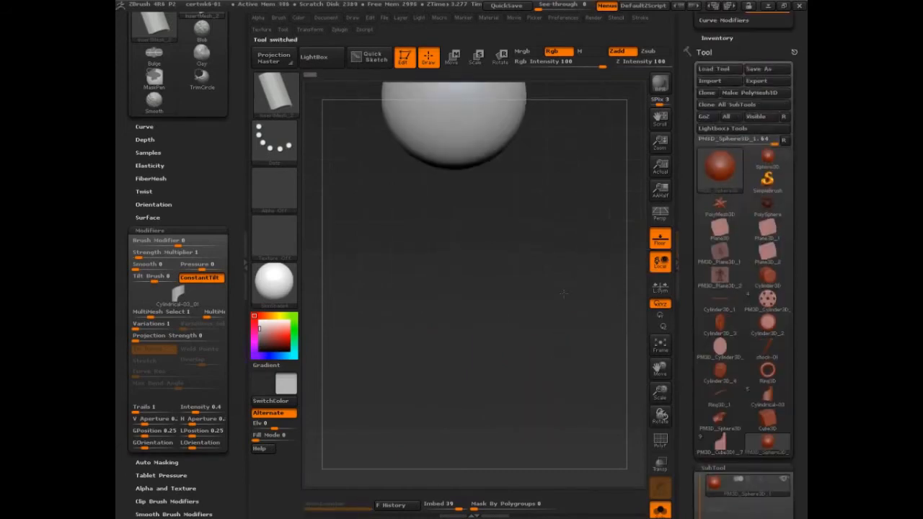
left_click_drag(574, 195, 567, 373, "alt")
Step: Insert two Cylindrical-03_01 pieces on the sphere, one at its side and one near its underside
left_click_drag(490, 280, 575, 411)
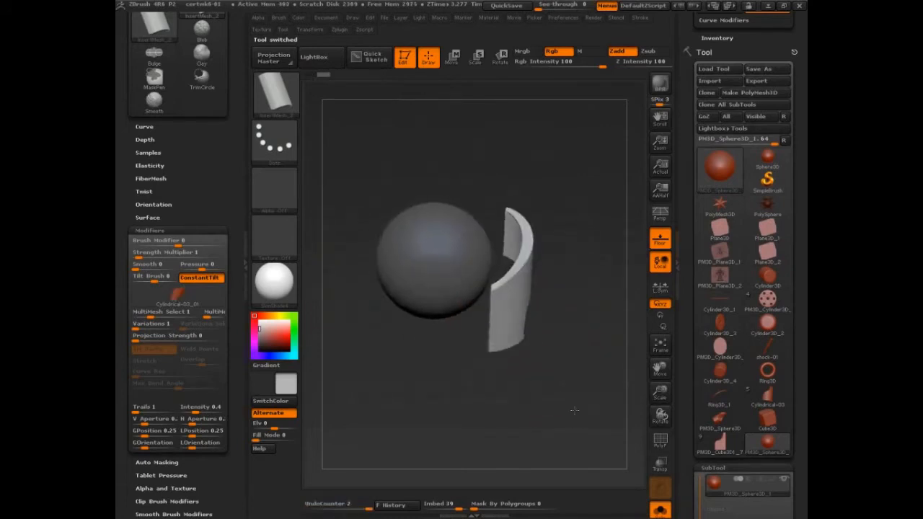
key("m")
left_click(433, 439)
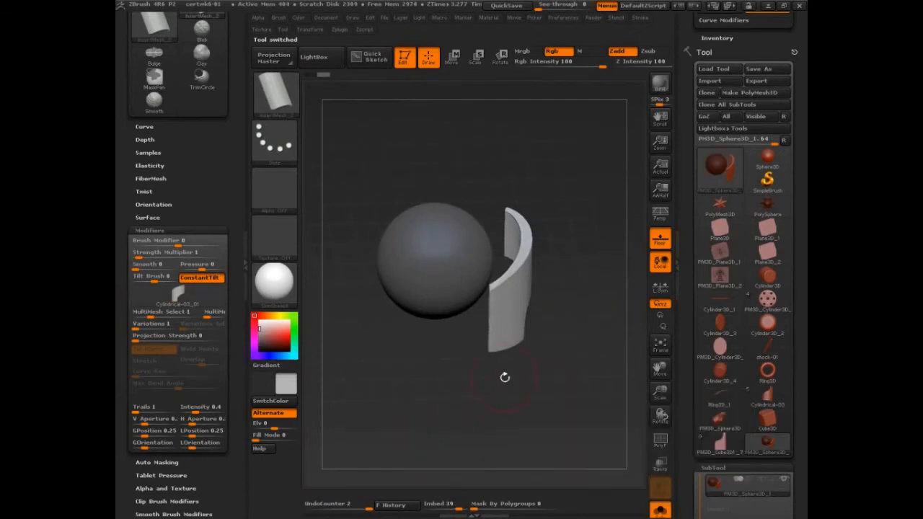
left_click_drag(493, 349, 478, 422)
mouse_move(561, 384)
left_mouse_down()
mouse_move(576, 367)
mouse_move(576, 382)
left_mouse_up()
Step: Choose the Cylindrical-03_02 mesh and insert it on the upper side of the sphere
key("m")
left_click(450, 418)
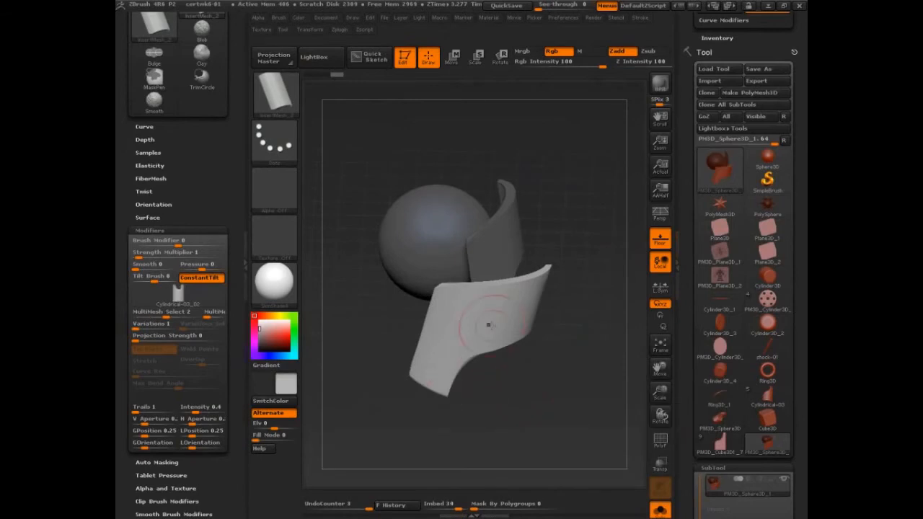
left_click_drag(410, 213, 558, 208)
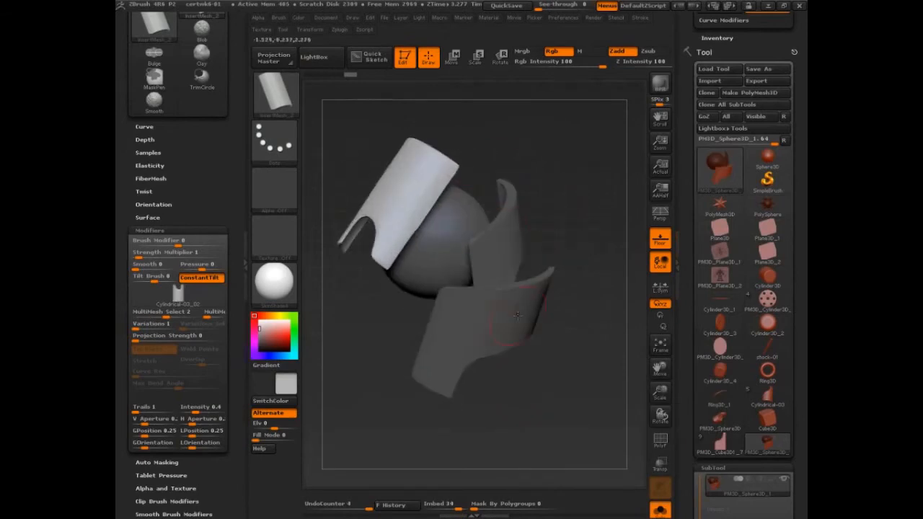
Step: Choose the Cylindrical-01 mesh, insert it on the sphere's lower front, and inspect the inserted pieces from several angles
key("m")
left_click(530, 381)
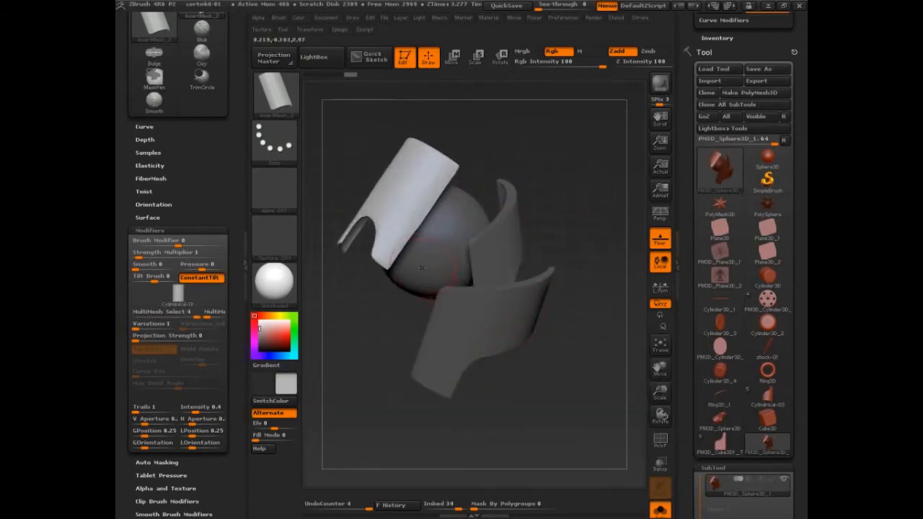
left_click_drag(419, 274, 414, 322)
left_click_drag(546, 354, 575, 359)
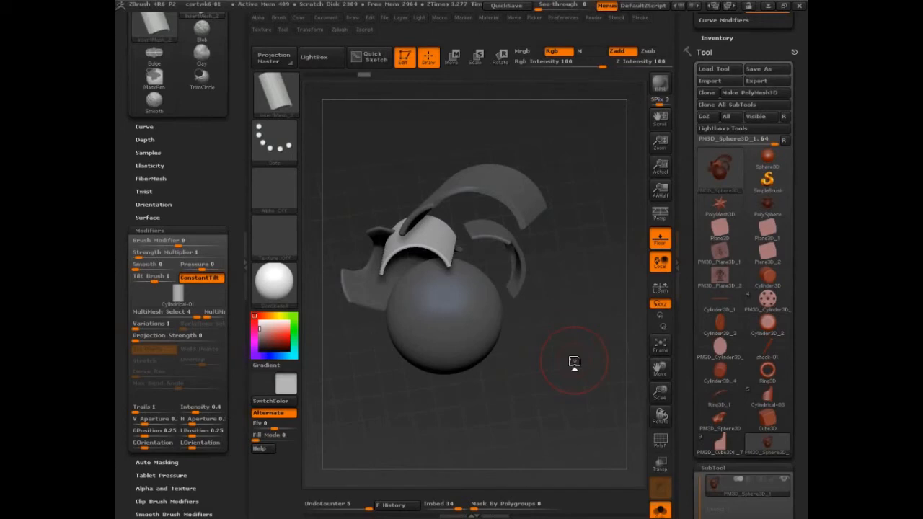
left_click_drag(563, 320, 584, 364)
left_click_drag(577, 357, 579, 376)
left_click_drag(224, 142, 224, 246)
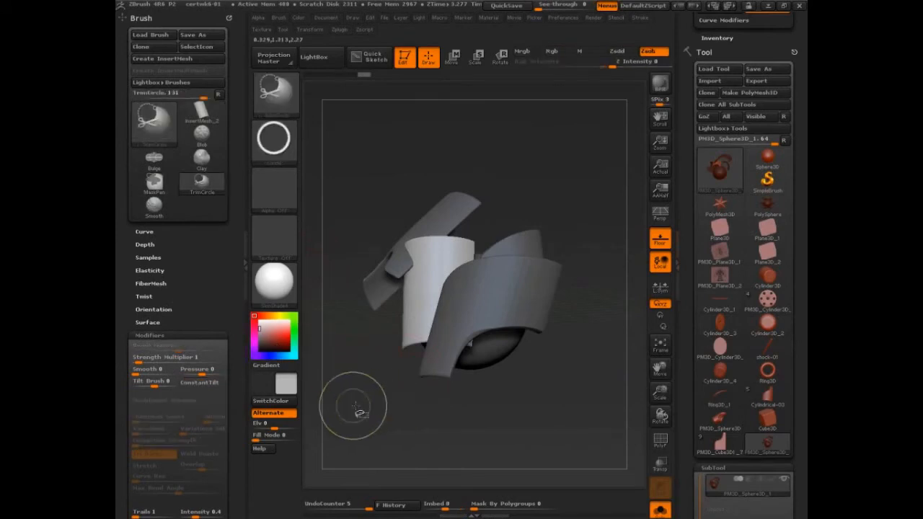
key("ctrl+shift+d")
mouse_move(233, 66)
left_mouse_down()
mouse_move(214, 64)
mouse_move(206, 87)
mouse_move(232, 66)
left_mouse_up()
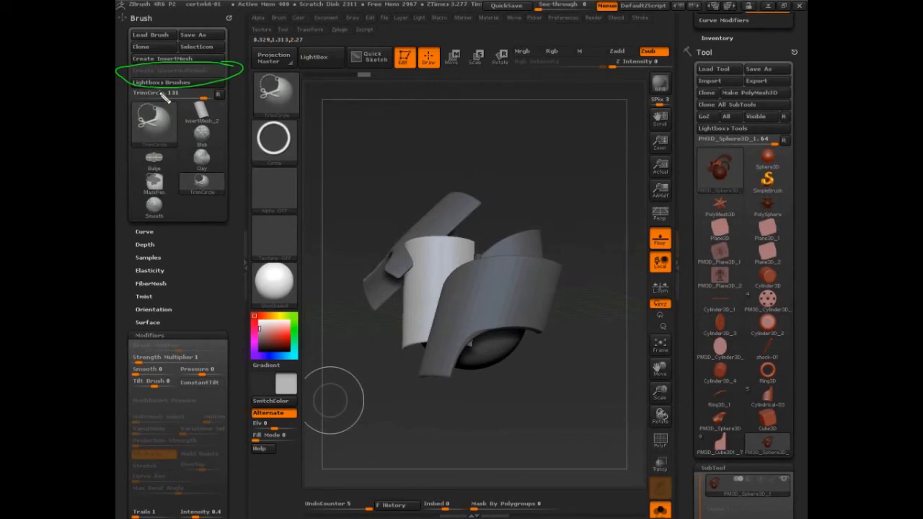
key("Escape")
left_click_drag(602, 312, 607, 347)
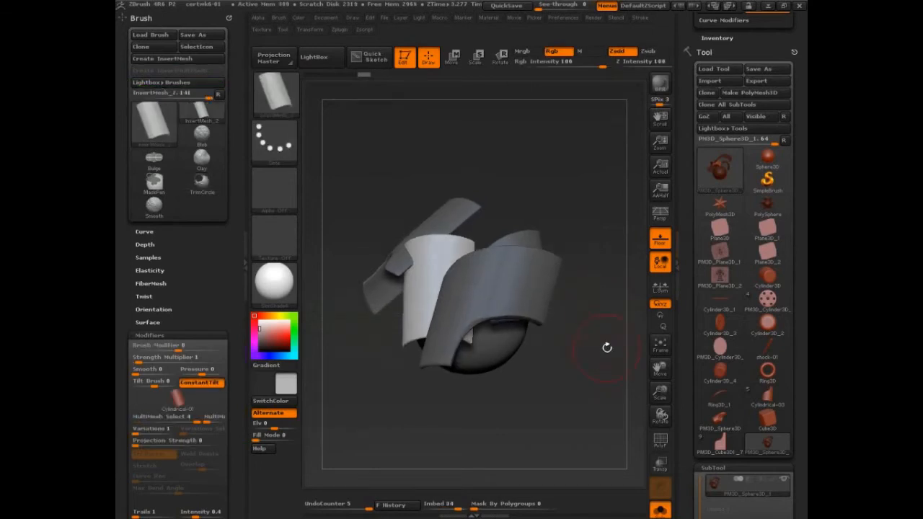
Step: Save the project under its current name and turn the sphere with its inserted pieces to a more frontal view
key("ctrl")
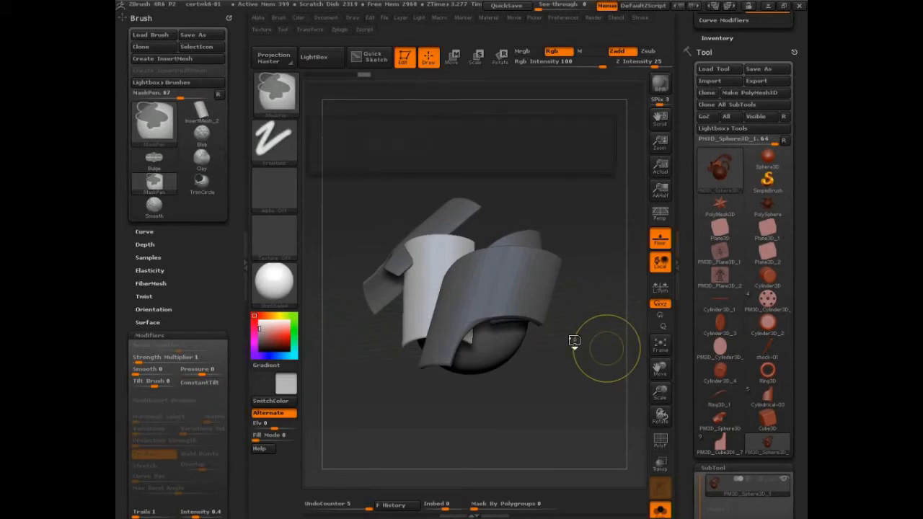
key("ctrl+s")
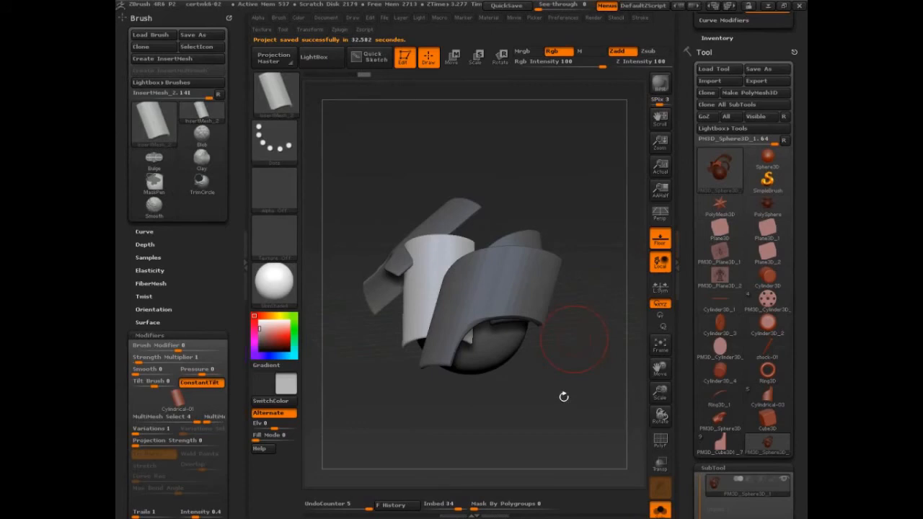
mouse_move(564, 397)
left_mouse_down()
mouse_move(572, 387)
mouse_move(325, 252)
left_mouse_up()
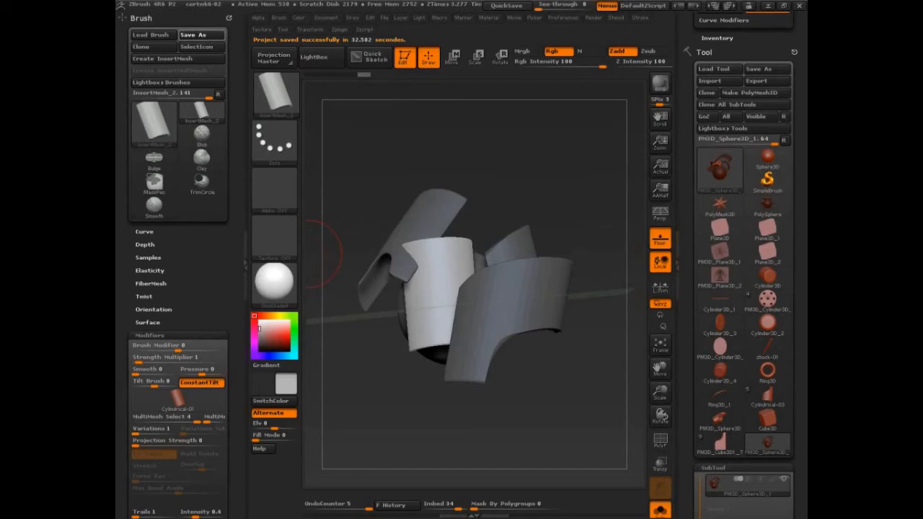
Step: Start saving the current insert brush as a preset and choose the ZStartup\BrushPresets folder in the ZBrush 4R6 directory
mouse_move(116, 61)
left_mouse_down()
mouse_move(220, 83)
mouse_move(360, 45)
left_mouse_up()
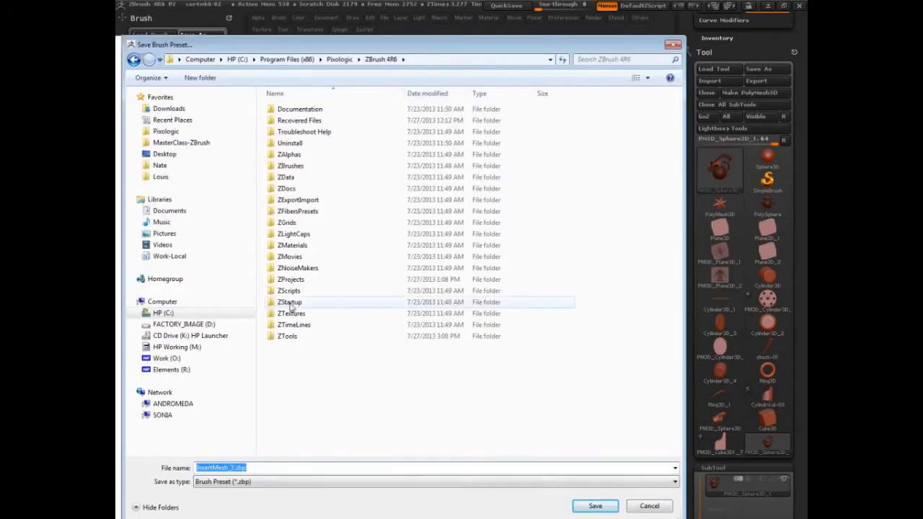
left_click(293, 169)
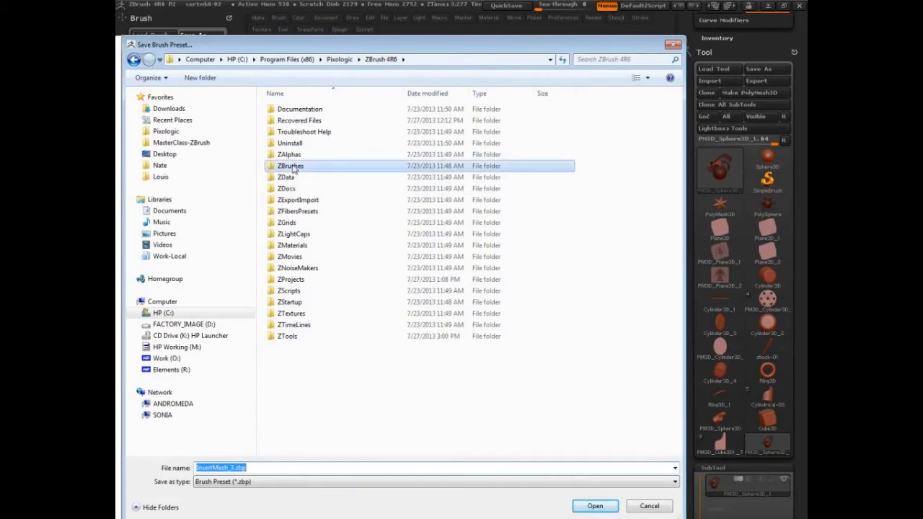
double_click(292, 167)
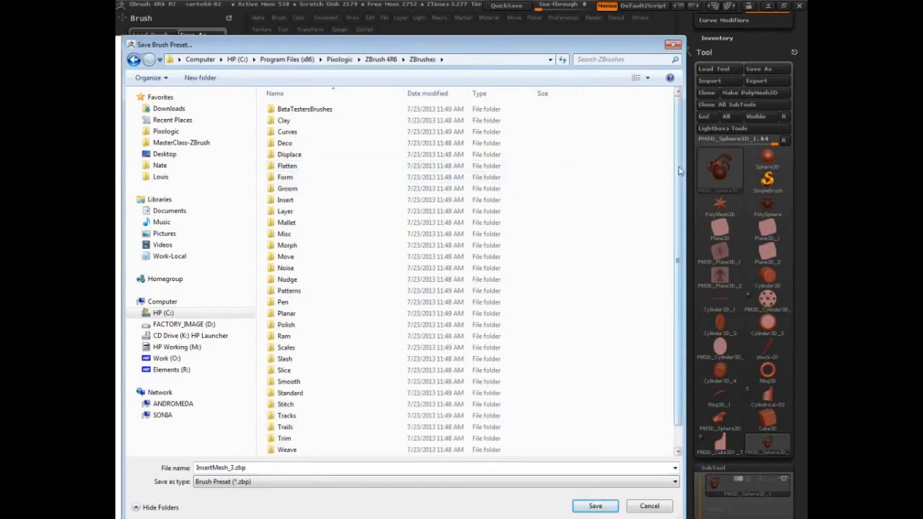
left_click_drag(680, 172, 664, 214)
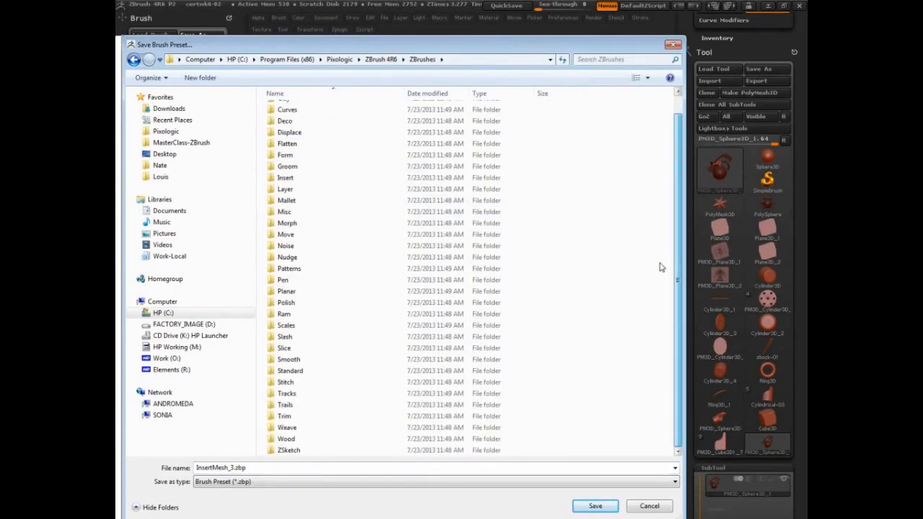
scroll(620, 152, "up", 1)
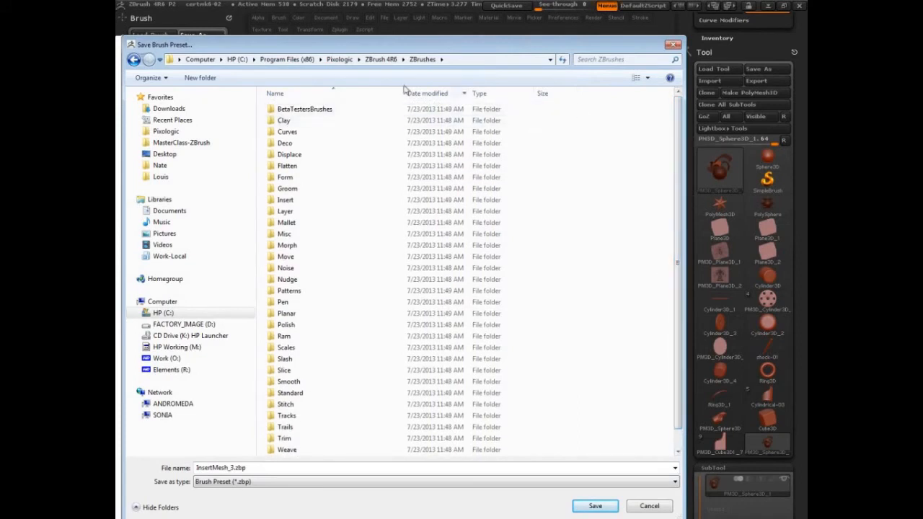
left_click(381, 59)
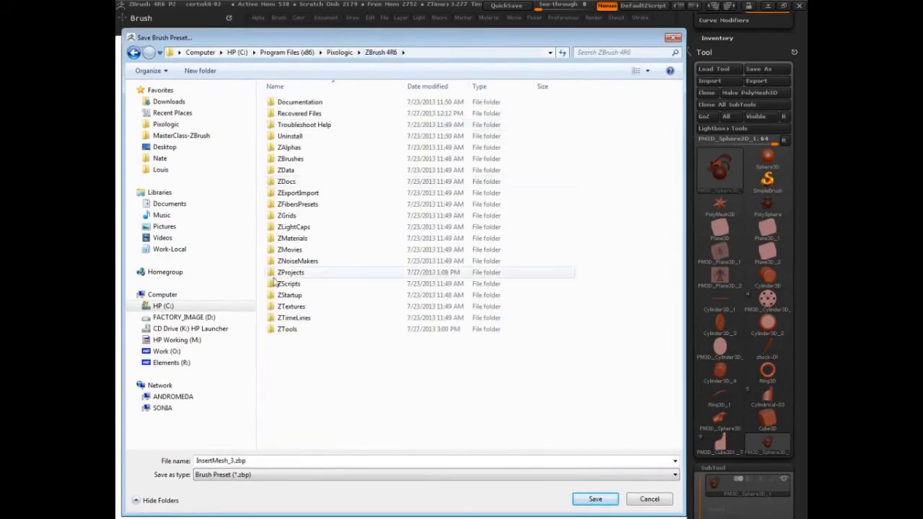
left_click(288, 295)
double_click(288, 296)
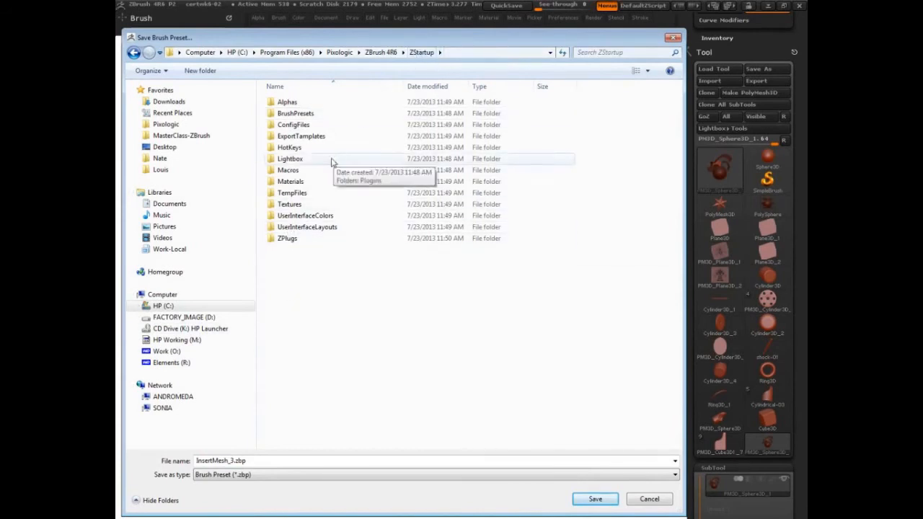
double_click(287, 113)
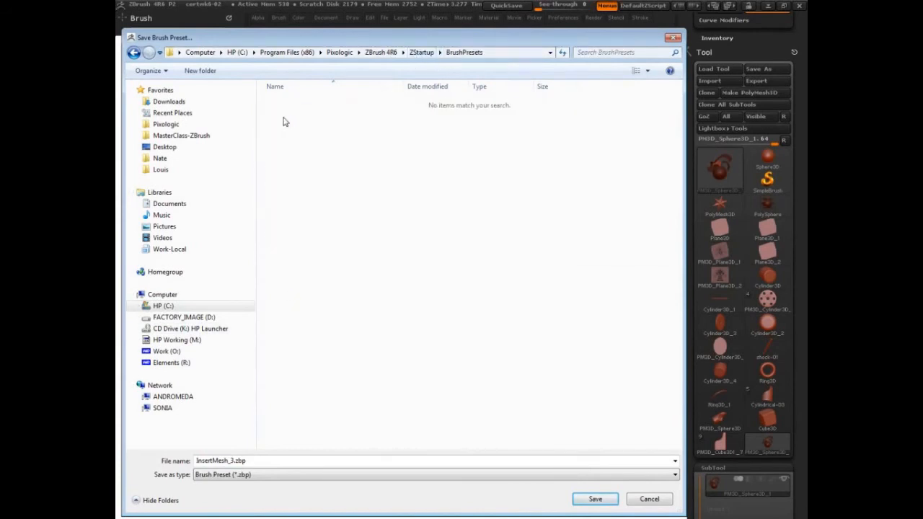
Step: Name the brush preset mech-plates-cylindrical and save it
left_click(268, 460)
type("me")
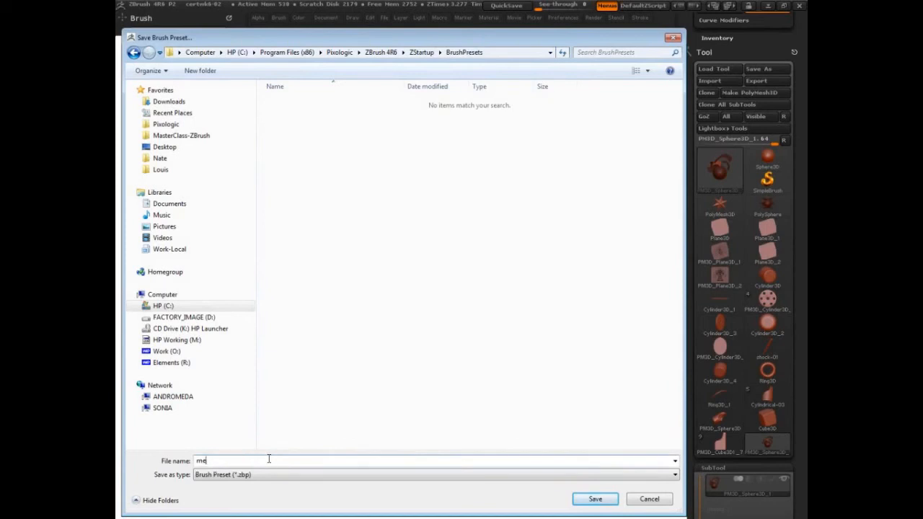
type("ch-plates-cylindrical")
key("Return")
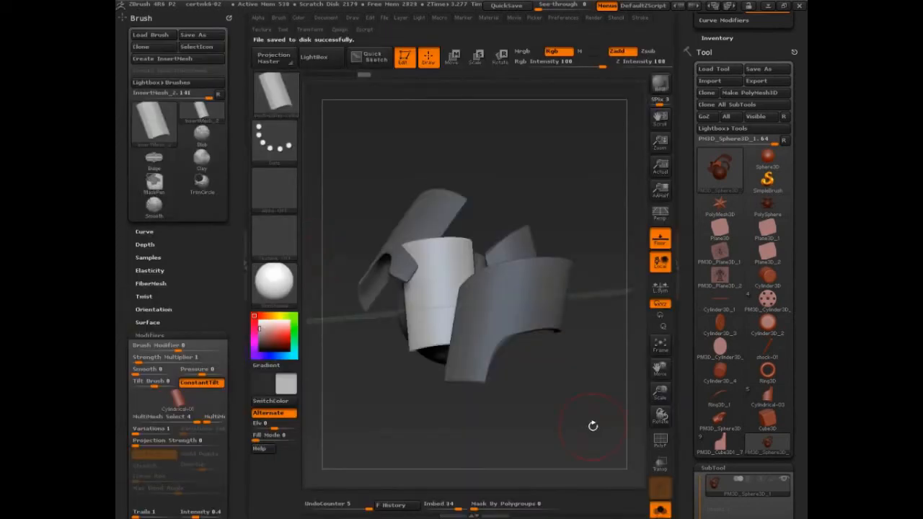
Step: Switch to the PM3D_Cube3D1_7 tool and create an InsertMultiMesh brush from all its subtools
left_click(719, 447)
left_click_drag(693, 325, 698, 211)
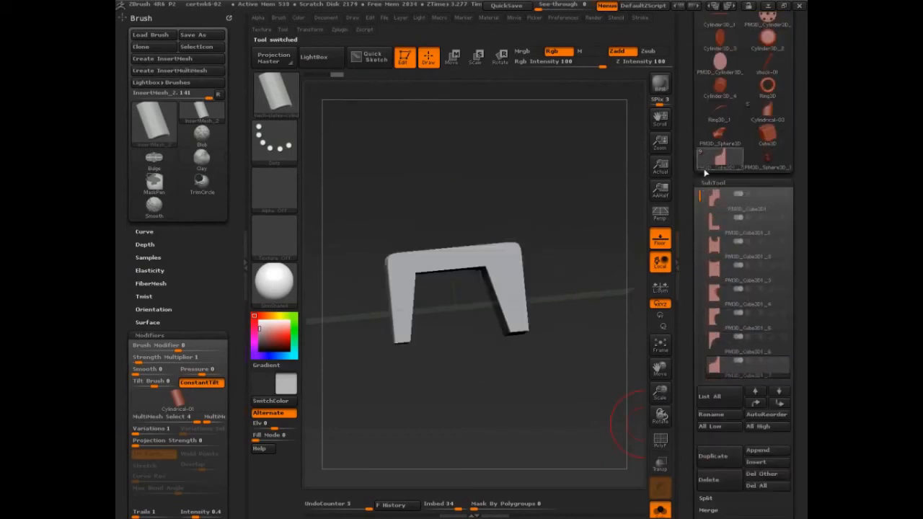
left_click(192, 73)
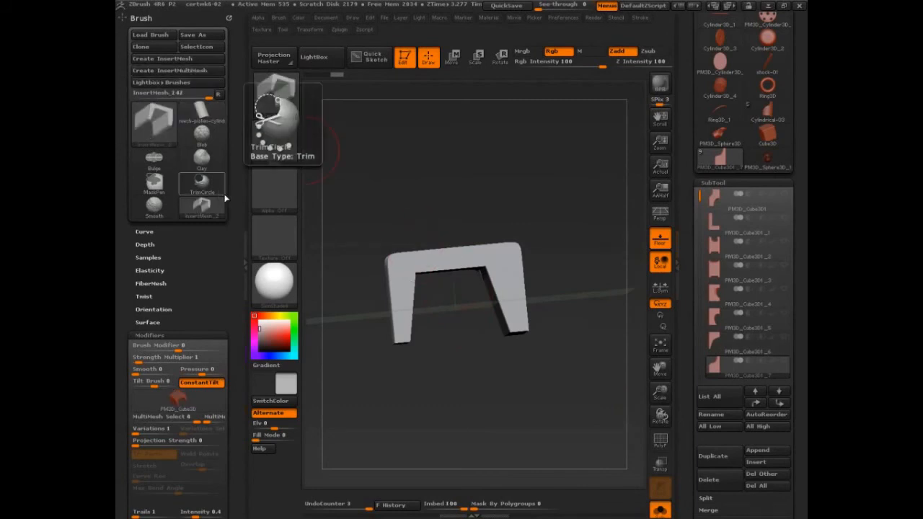
Step: Examine the meshes contained in the new InsertMultiMesh brush and the orientation in which they were captured
left_click_drag(194, 238, 194, 186)
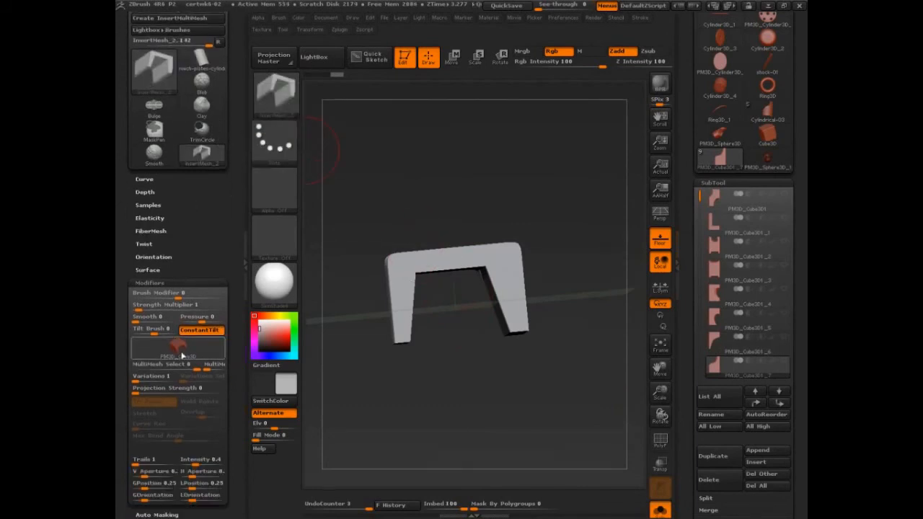
mouse_move(181, 353)
key("m")
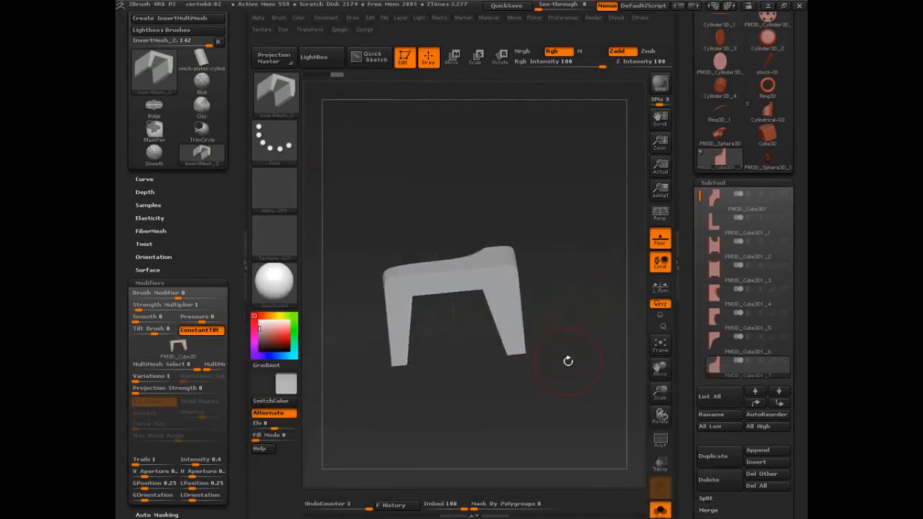
key("m")
key("m")
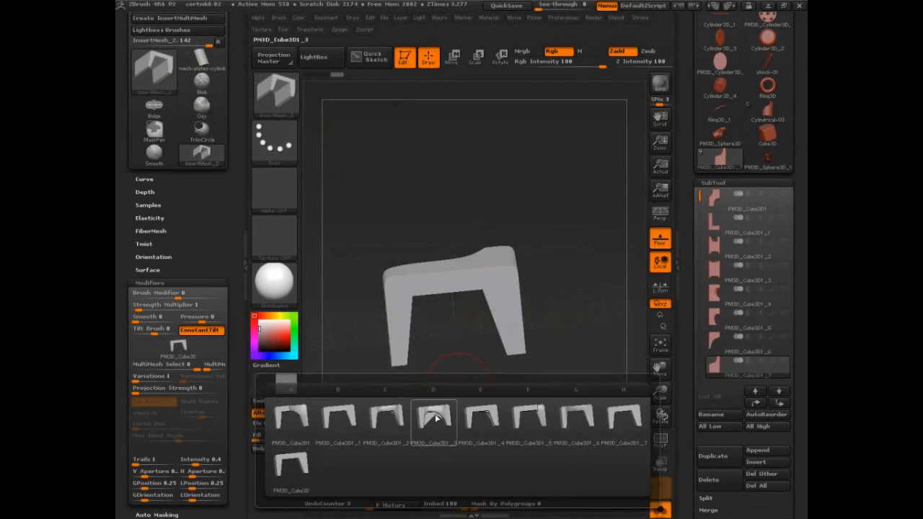
mouse_move(436, 418)
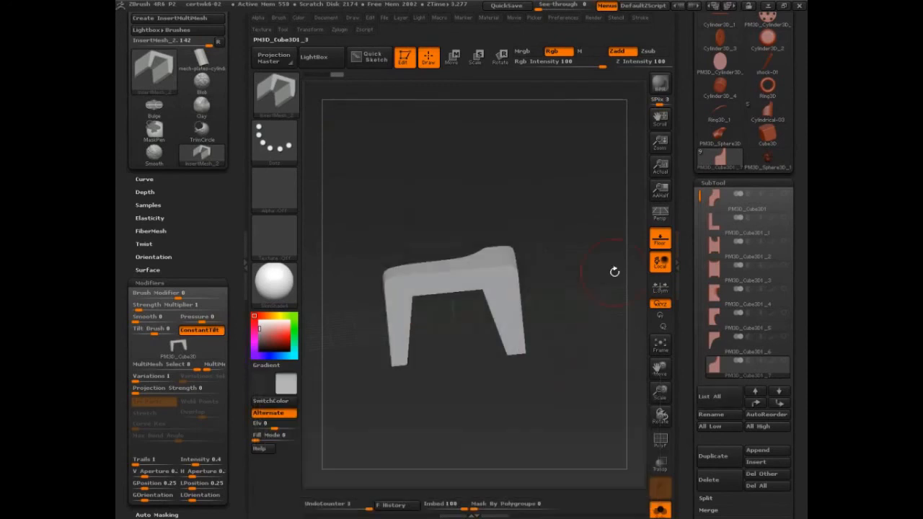
mouse_move(614, 270)
left_mouse_down()
mouse_move(592, 284)
mouse_move(604, 273)
left_mouse_up()
Step: Switch to the PolySphere tool and undo the long bars inserted on it earlier
left_click_drag(793, 86, 794, 159)
left_click_drag(795, 60, 796, 68)
left_click(765, 52)
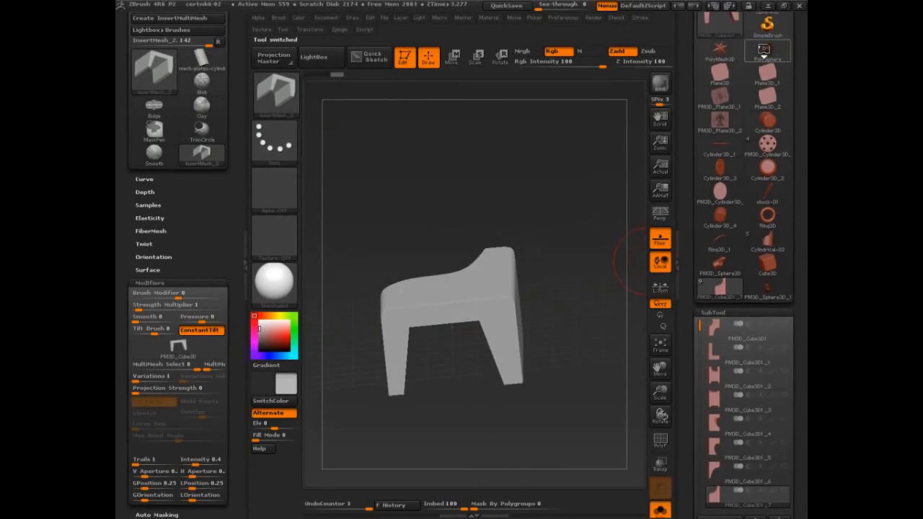
key("ctrl")
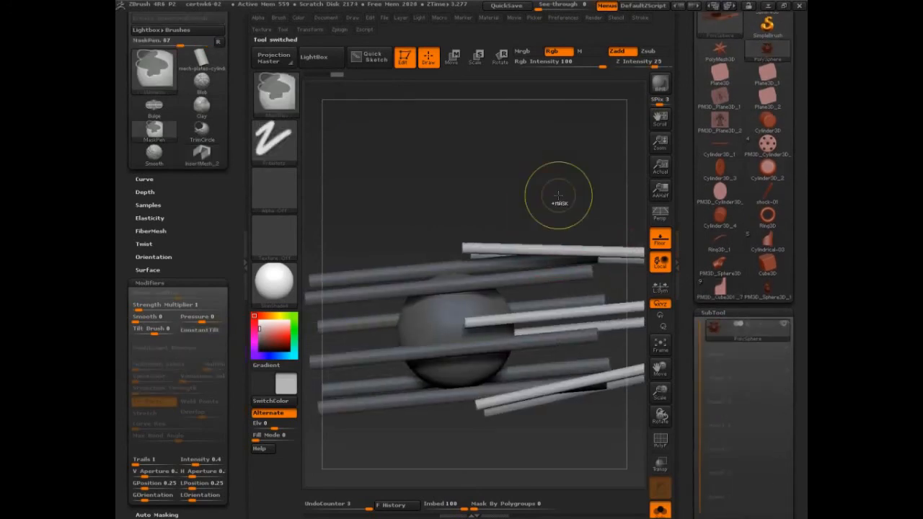
key("ctrl+z")
key("ctrl+z")
Step: Try the new brush by inserting PM3D_Cube3D plates on the PolySphere, and inspect how they are oriented
left_click_drag(536, 255, 549, 191, "alt")
mouse_move(470, 274)
left_mouse_down()
mouse_move(522, 282)
mouse_move(440, 288)
left_mouse_up()
left_click_drag(531, 277, 516, 333)
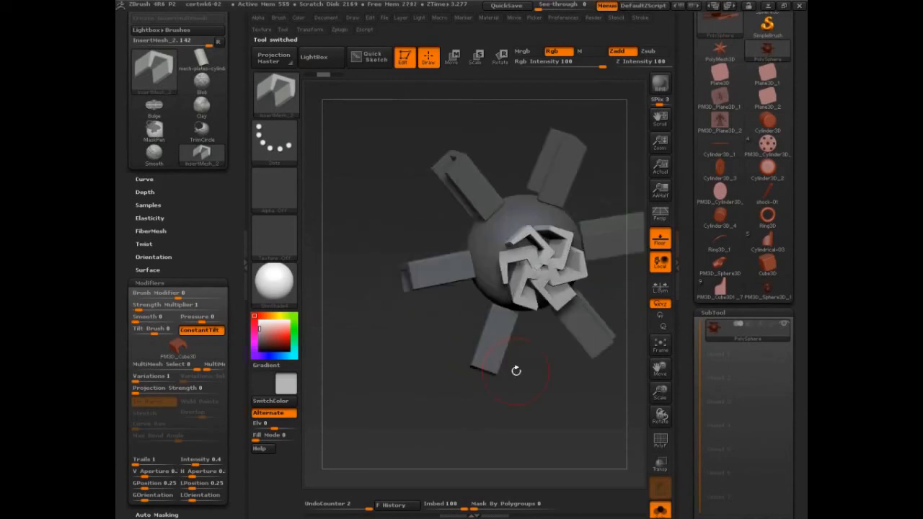
left_click_drag(516, 371, 537, 386)
left_click_drag(489, 278, 499, 333)
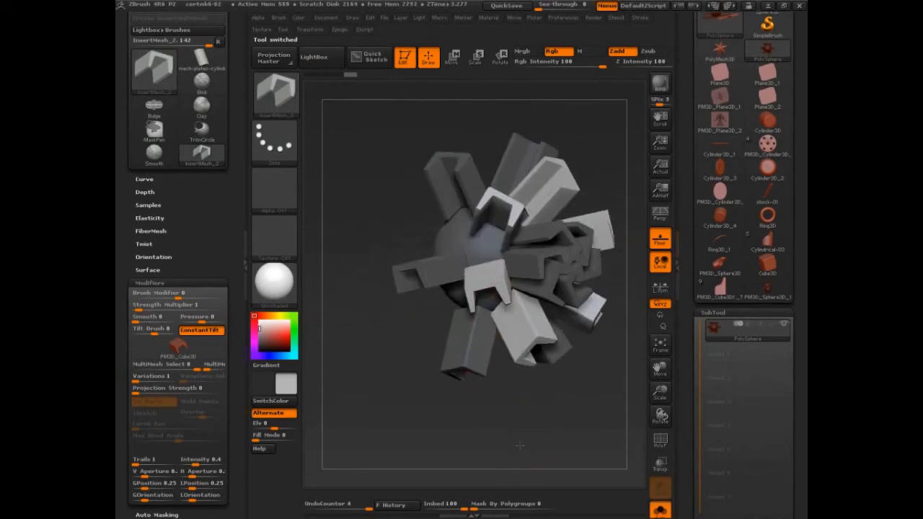
left_click_drag(520, 445, 563, 444)
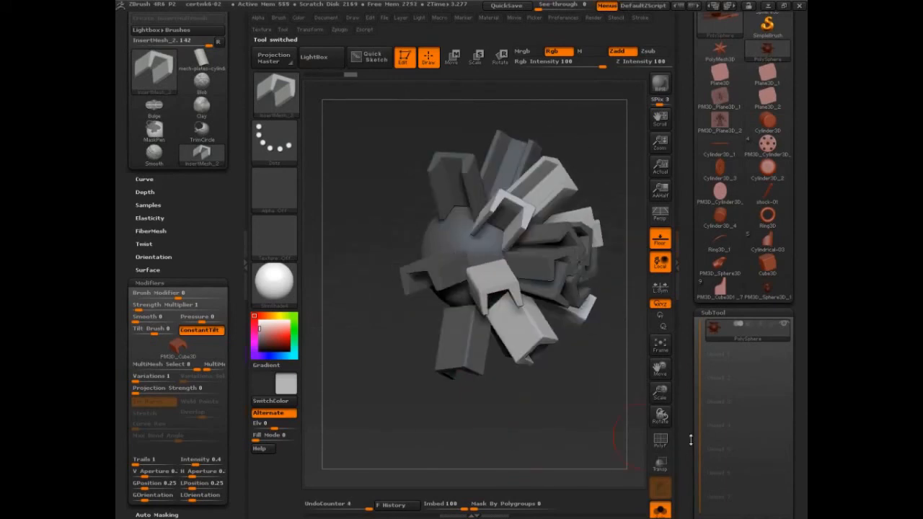
Step: Return to the PM3D_Cube3D1_7 tool, face the plate's flat profile, and create a new InsertMultiMesh brush from that orientation
left_click(721, 291)
left_click_drag(596, 350, 601, 264, "shift")
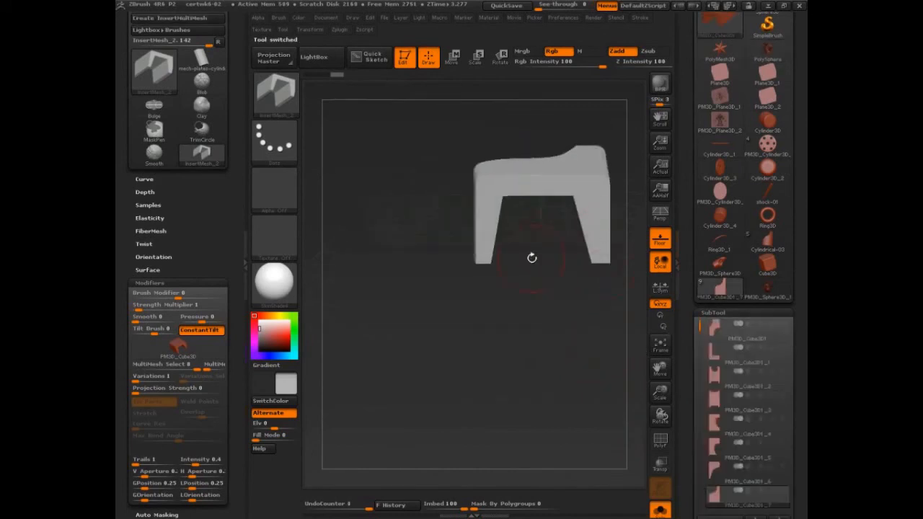
left_click_drag(532, 257, 529, 316, "shift")
left_click_drag(489, 247, 399, 220, "alt")
left_click_drag(567, 282, 595, 309, "alt")
left_click_drag(234, 121, 234, 174)
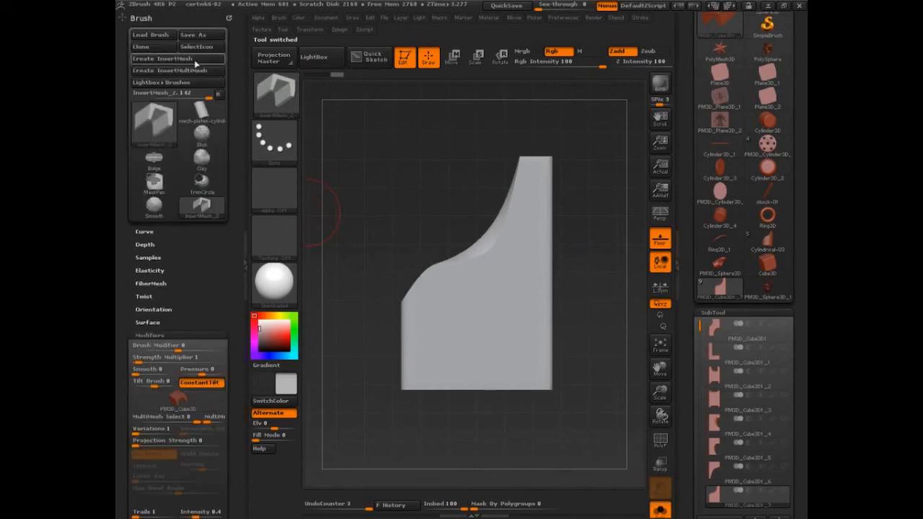
left_click(193, 70)
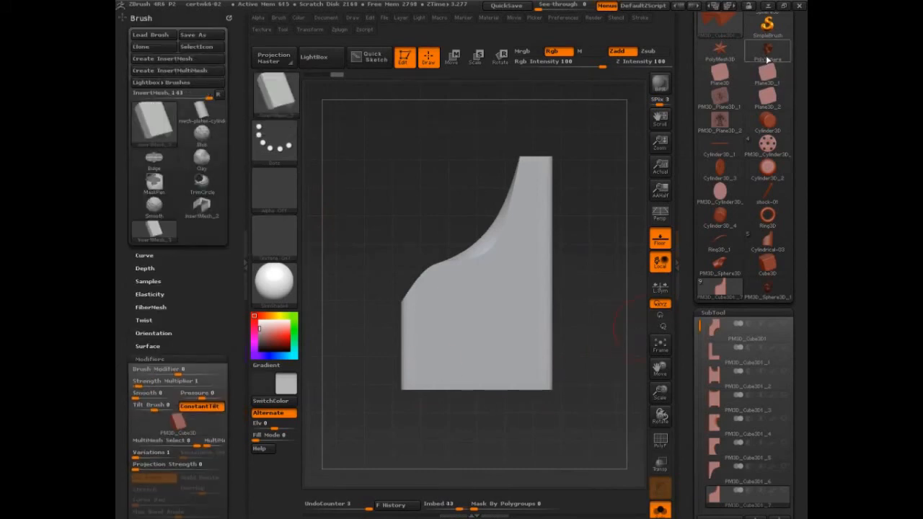
Step: Switch back to the PolySphere tool and undo the plates inserted with the previous brush
left_click(768, 56)
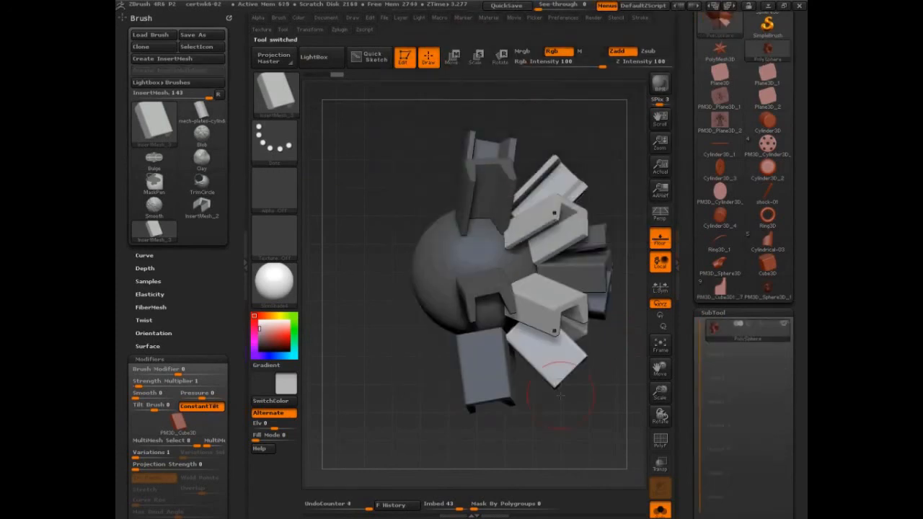
key("ctrl+z")
key("ctrl+z")
key("ctrl+z")
Step: Insert PM3D_Cube3D plates on the PolySphere with the recreated brush and check how they lie on the surface
left_click_drag(469, 282, 491, 296)
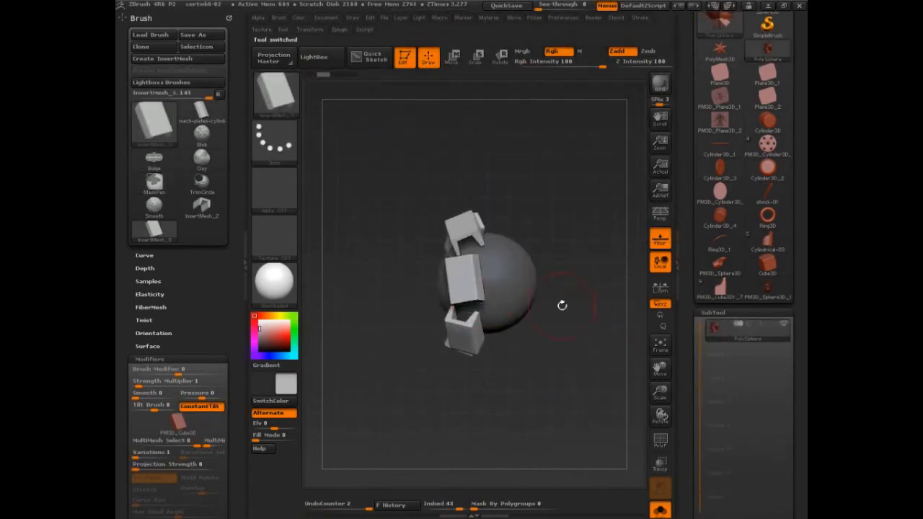
left_click_drag(562, 306, 542, 270)
mouse_move(517, 387)
left_mouse_down()
mouse_move(505, 377)
mouse_move(533, 361)
left_mouse_up()
Step: Save the recreated brush as a preset named mech-plates-rectangle in the BrushPresets folder, next to the cylindrical one
left_click(207, 37)
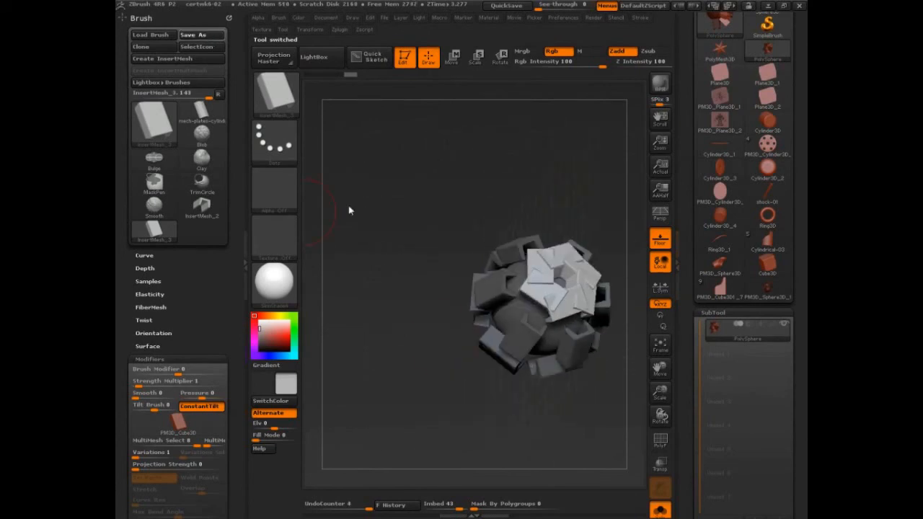
left_click(332, 104)
left_click(266, 461)
left_click_drag(265, 462, 261, 473)
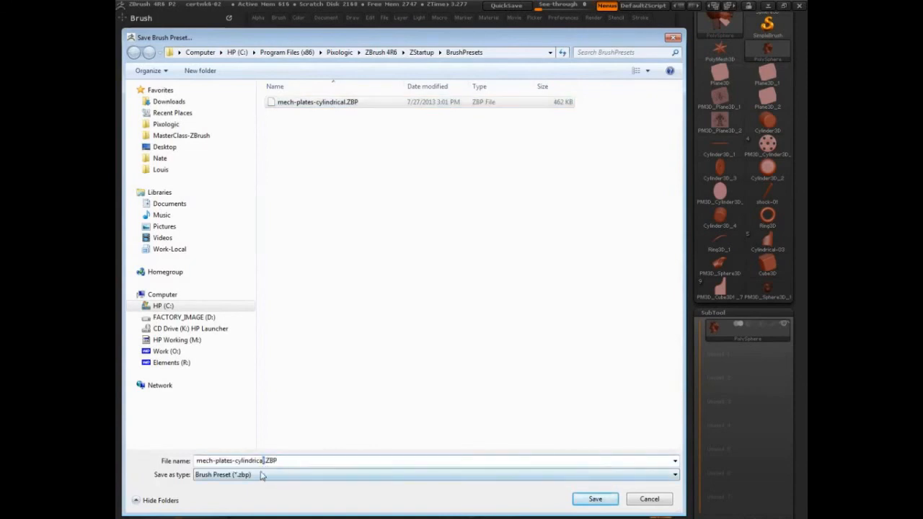
key("BackSpace")
key("BackSpace")
key("BackSpace")
key("BackSpace")
key("BackSpace")
key("BackSpace")
key("BackSpace")
key("BackSpace")
key("BackSpace")
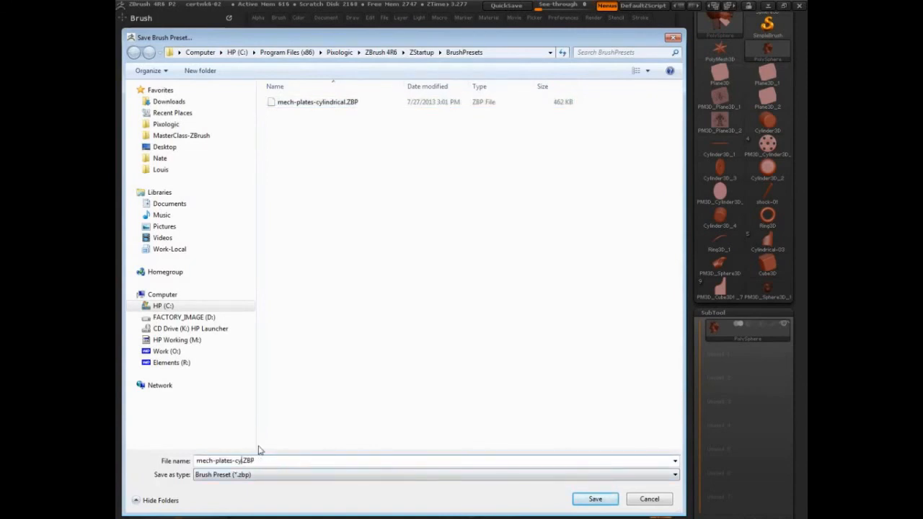
key("BackSpace")
key("BackSpace")
type("rectangle")
key("Return")
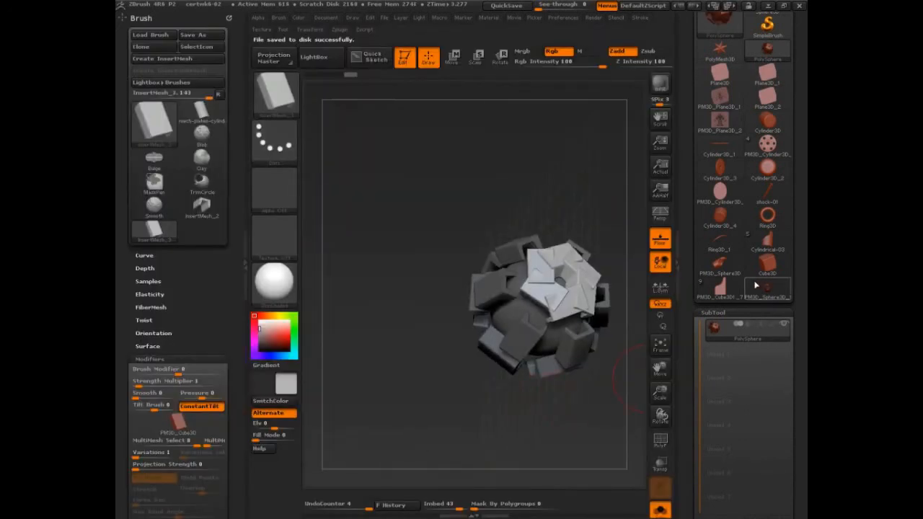
Step: Switch to the PM3D_Sphere3D tool and inspect the hollow tapered shell from its open end and side
left_click(755, 285)
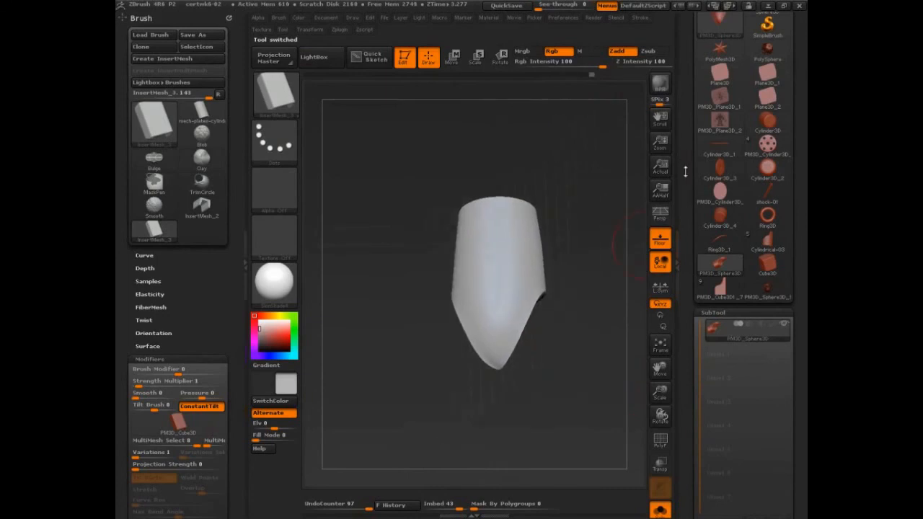
left_click_drag(597, 238, 574, 289)
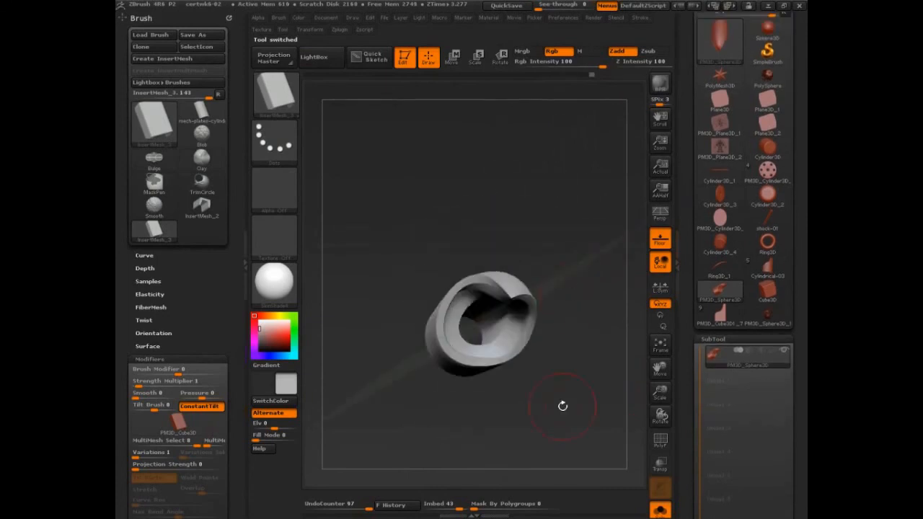
left_click_drag(581, 399, 568, 348)
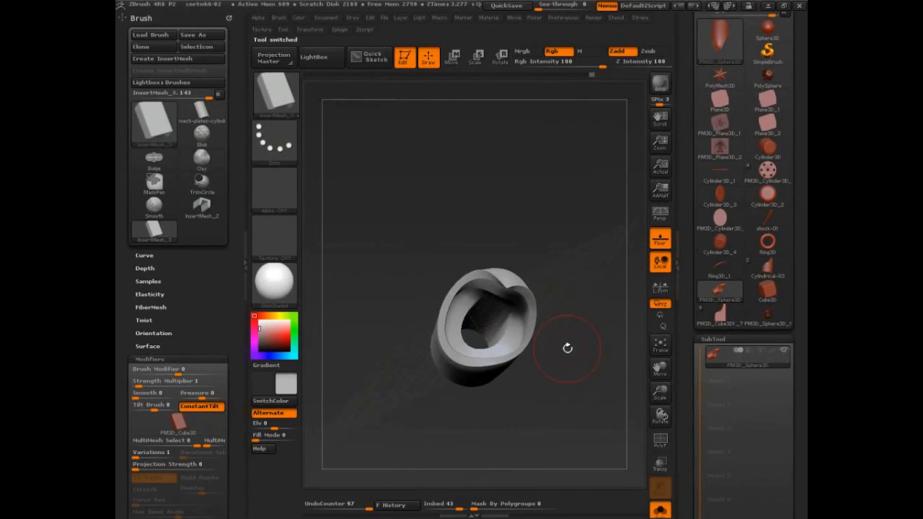
left_click_drag(568, 349, 585, 389)
left_click_drag(586, 389, 536, 332, "alt")
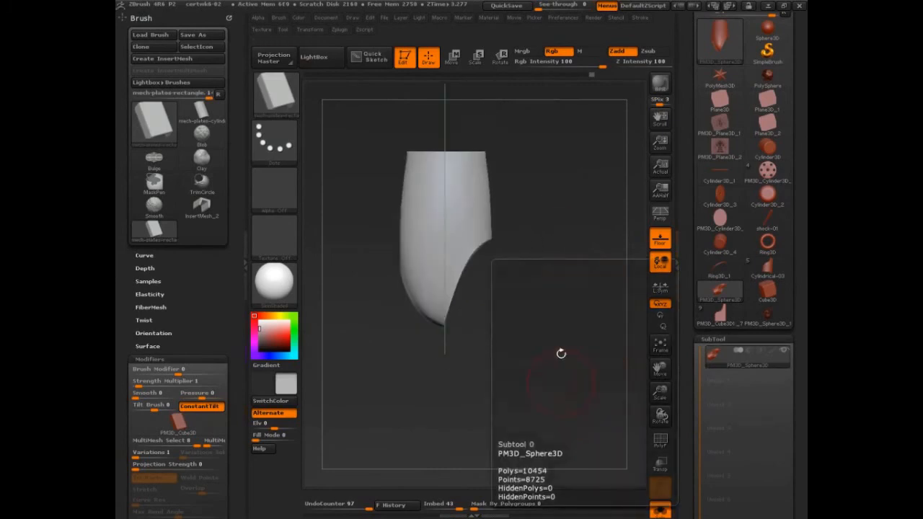
Step: Close the tray that holds the Brush palette to enlarge the canvas, keeping the Tool palette available
left_click_drag(687, 170, 690, 351)
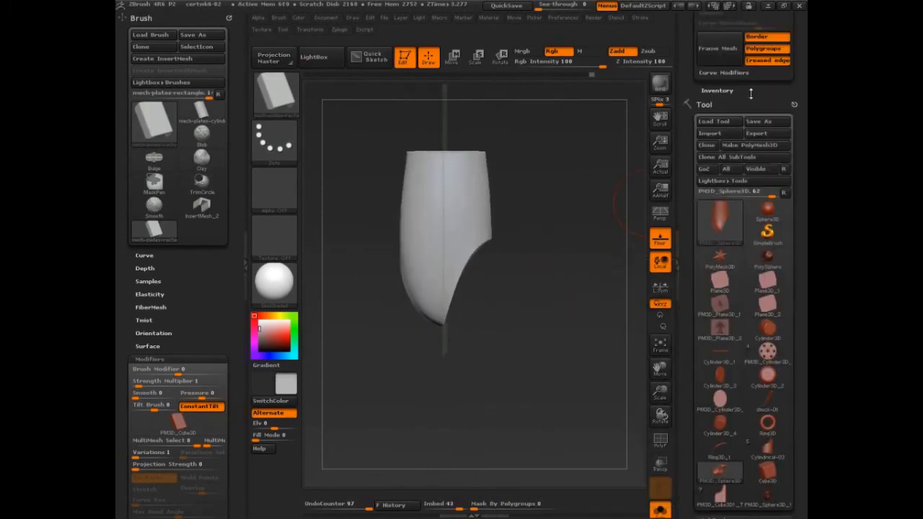
left_click_drag(751, 93, 750, 340)
left_click_drag(794, 18, 601, 98)
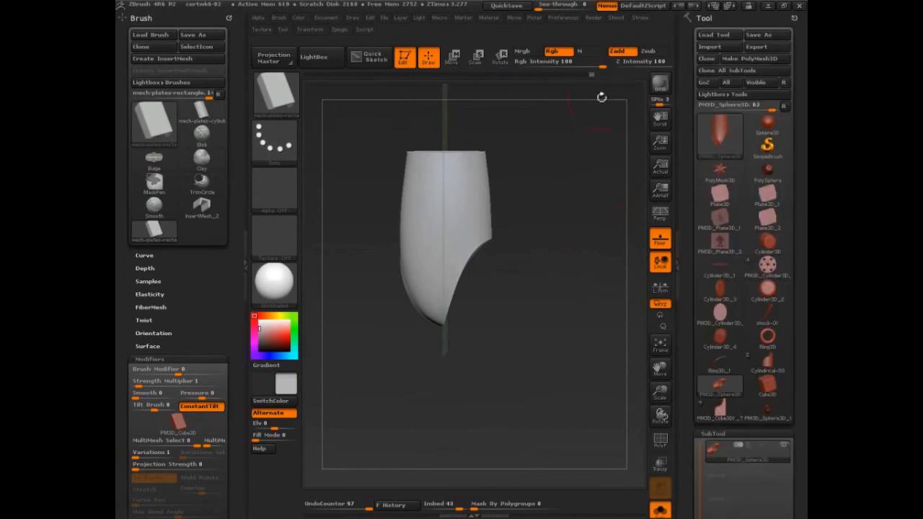
left_click(243, 262)
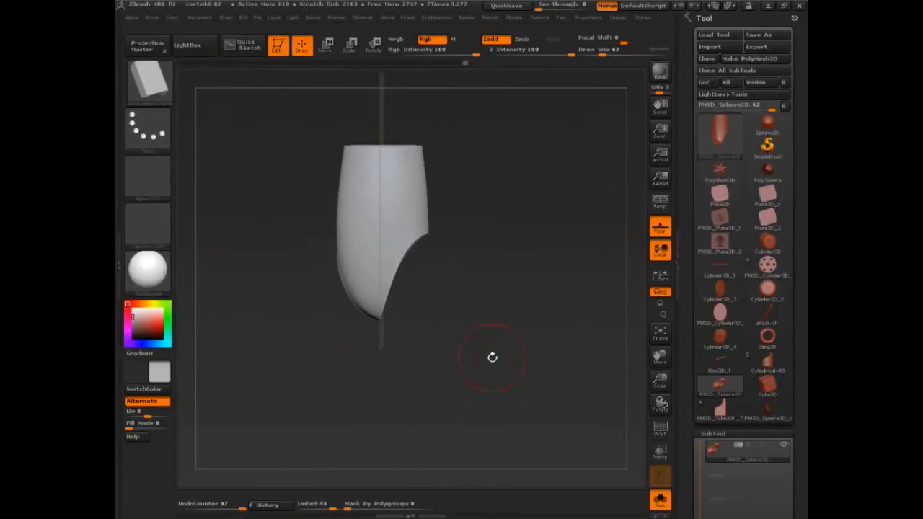